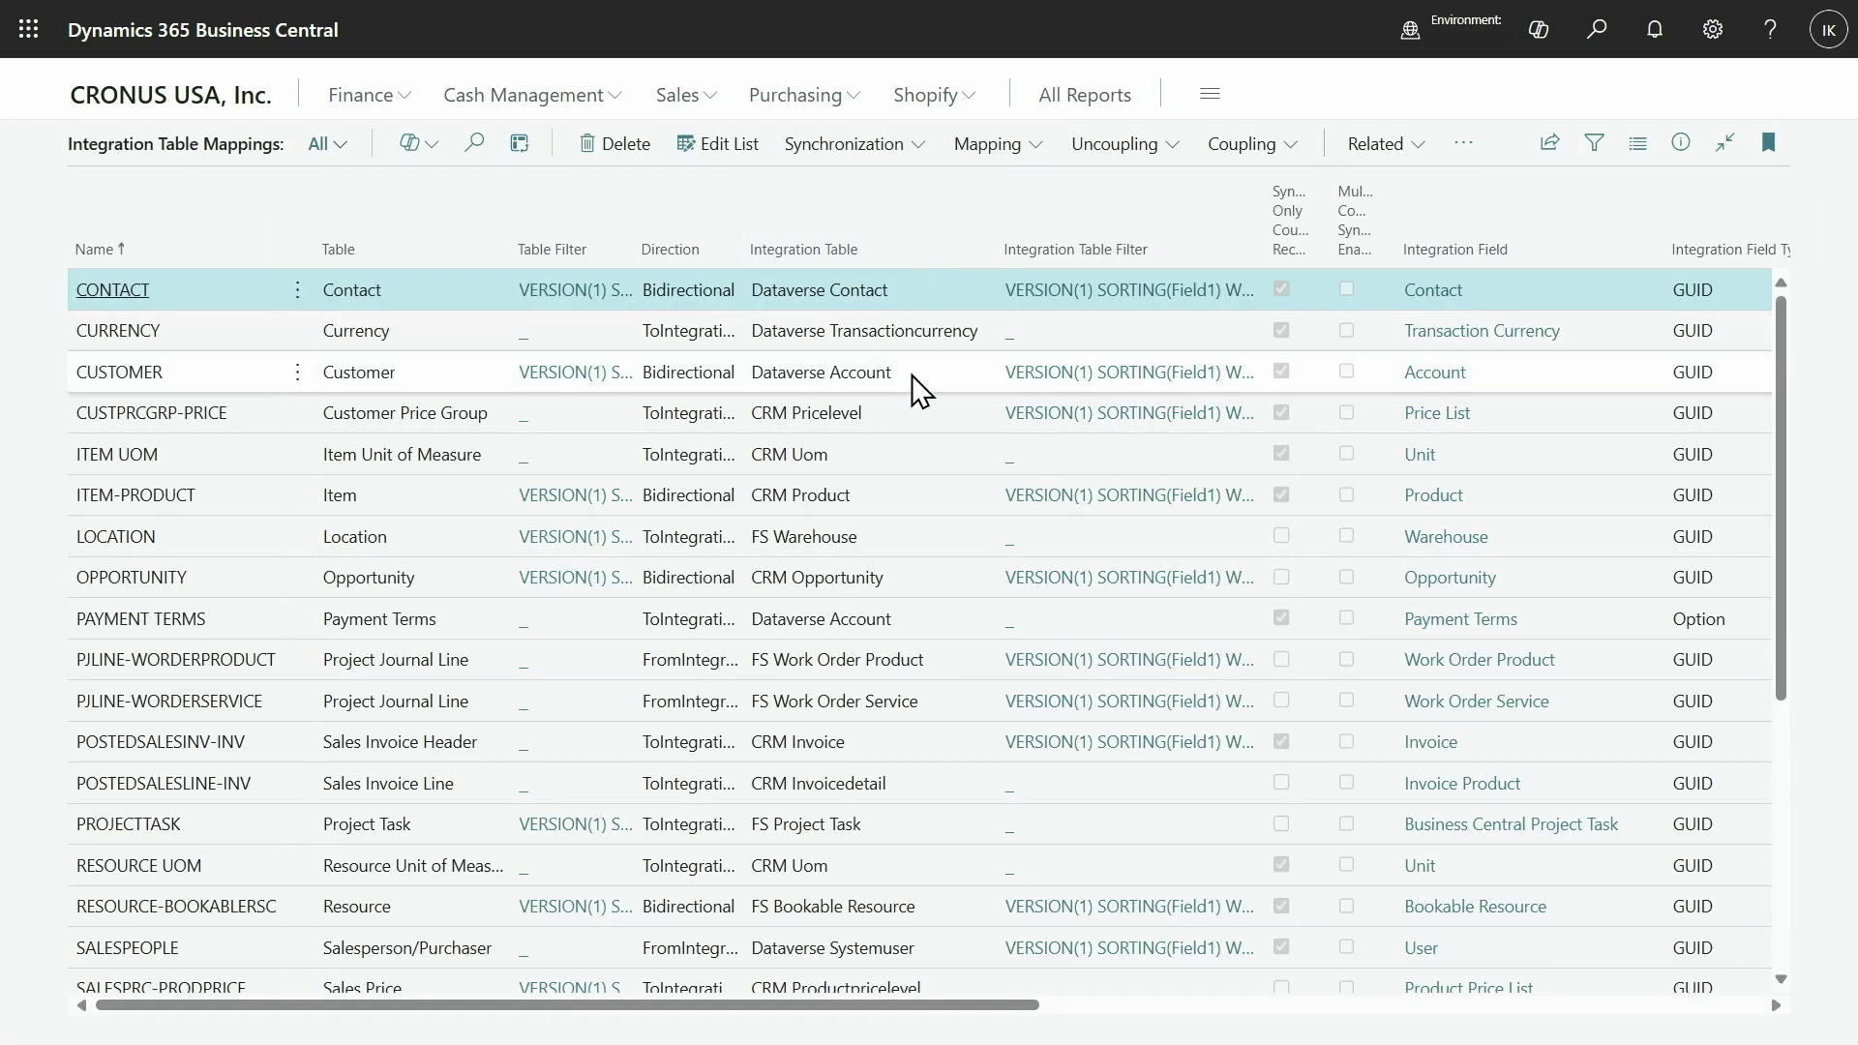
Step: Open the CUSTOMER mapping's 3 templates to list CUST000001, EU and FOREIGN
{"action": "left_click", "coordinate": [911, 374]}
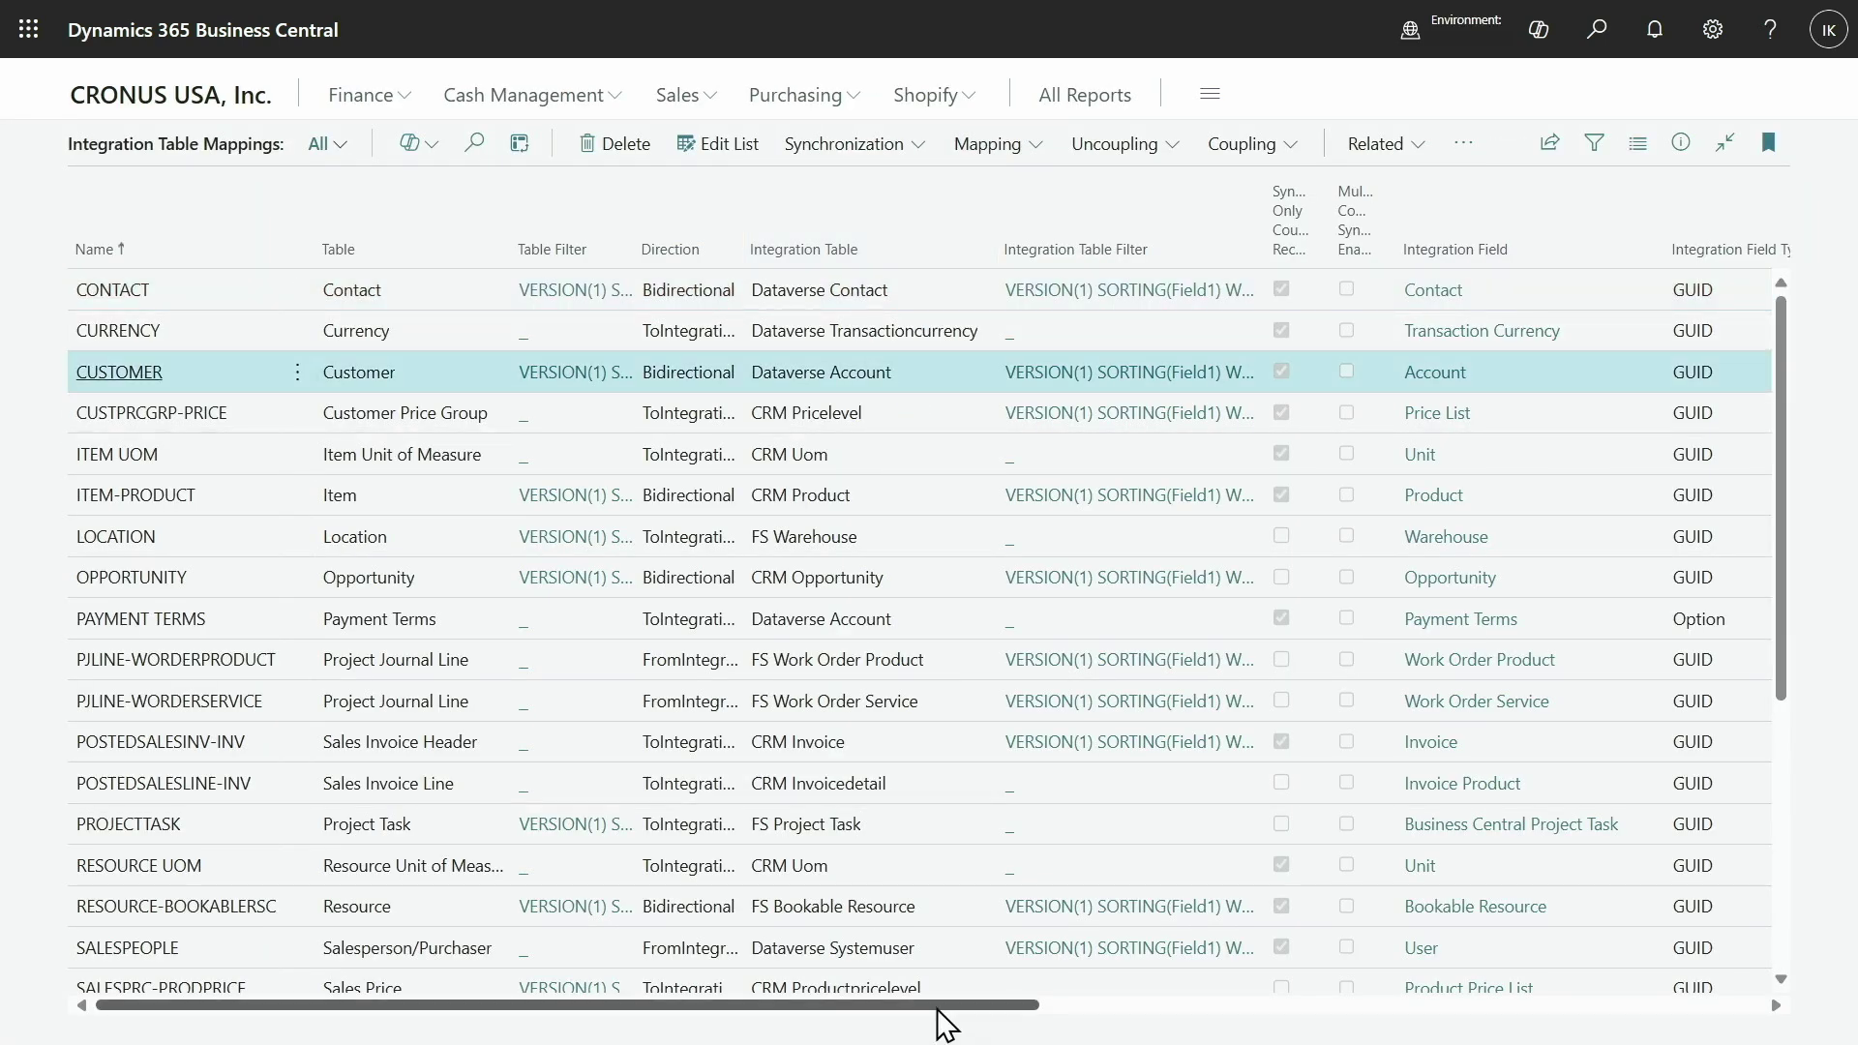
{"action": "left_click_drag", "start_coordinate": [938, 1008], "coordinate": [1379, 1011]}
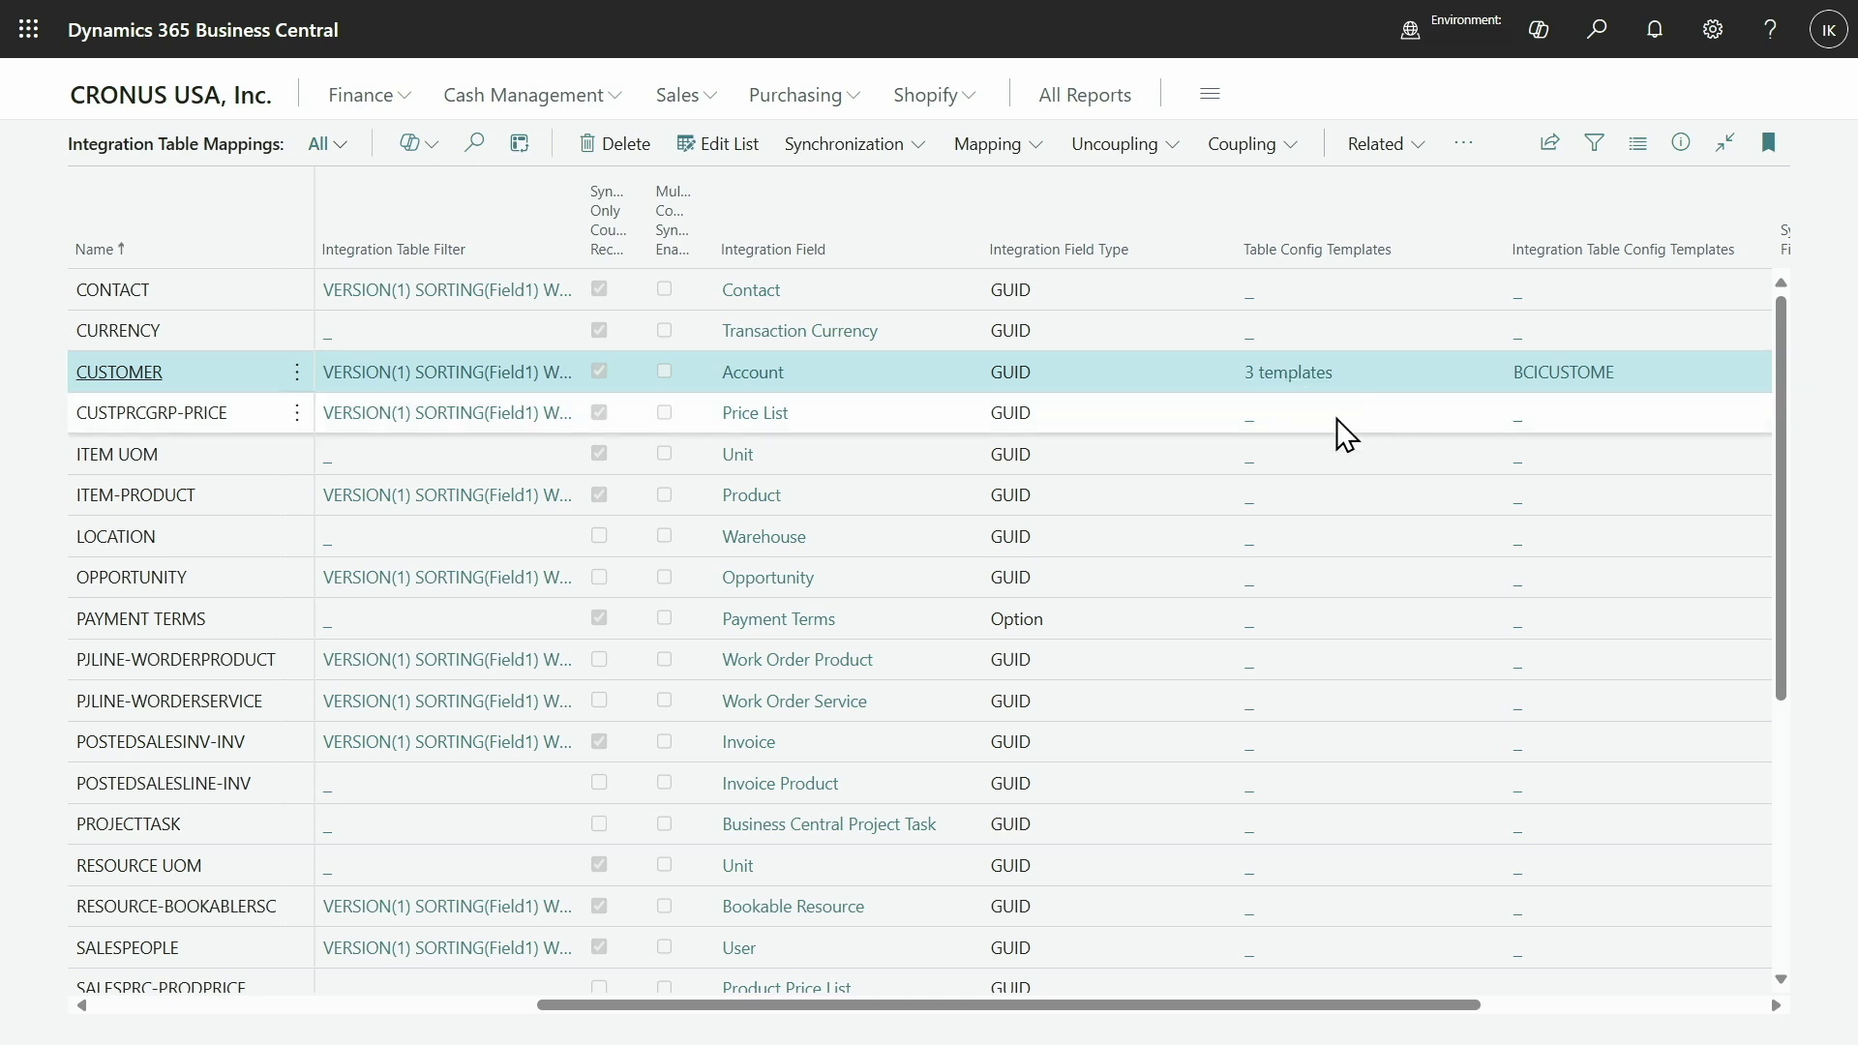
{"action": "left_click", "coordinate": [1310, 377]}
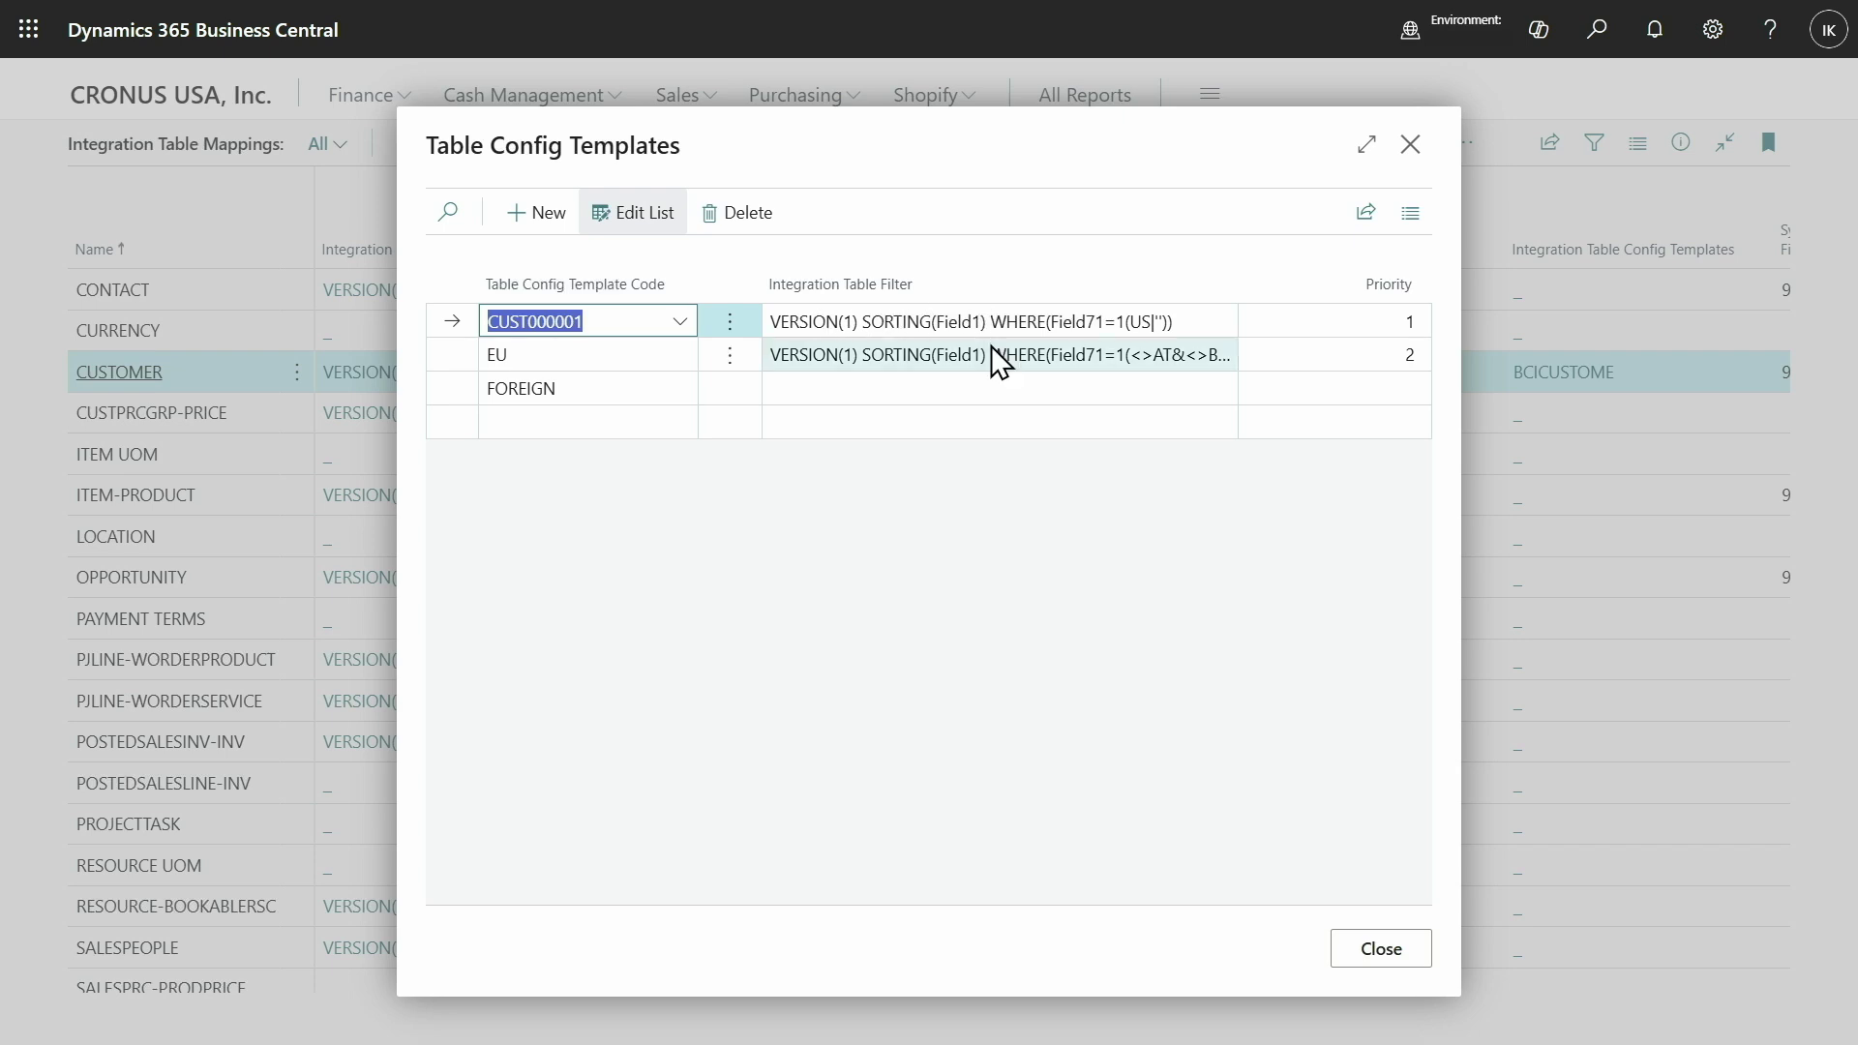
{"action": "left_click", "coordinate": [1159, 320]}
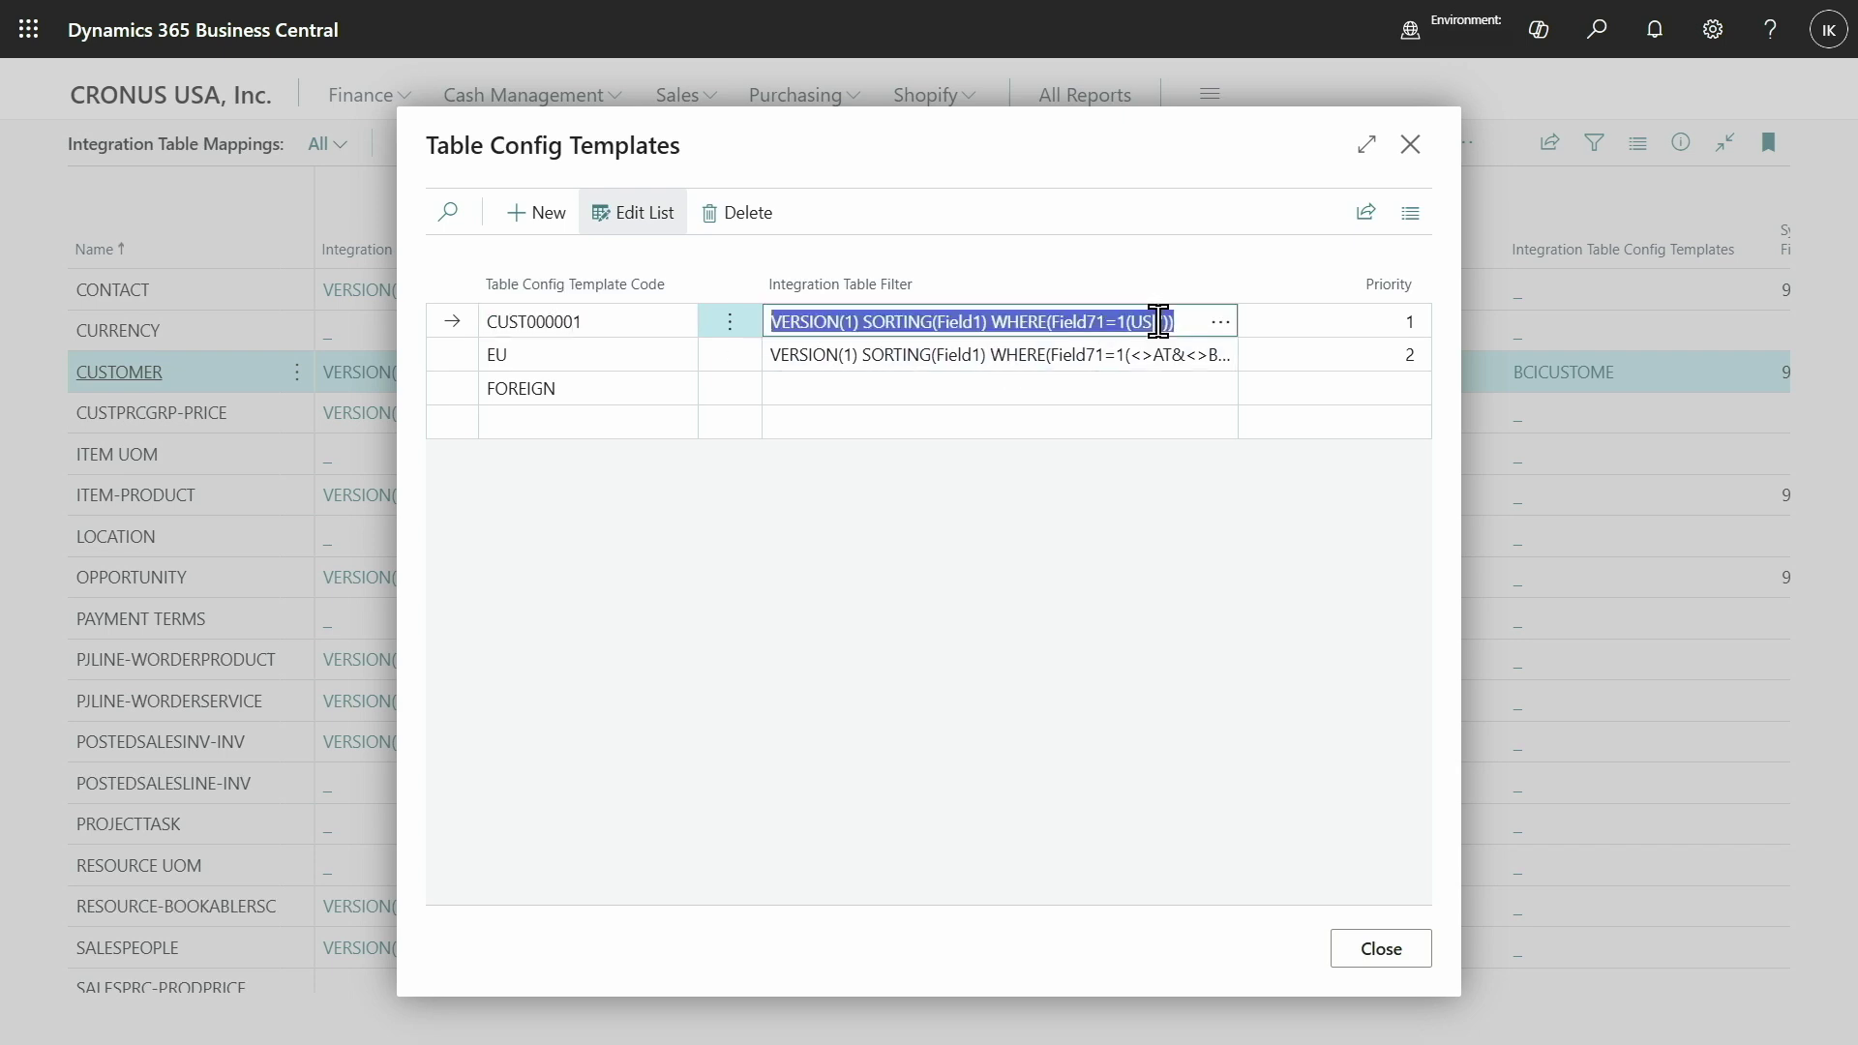
{"action": "left_click", "coordinate": [1221, 321]}
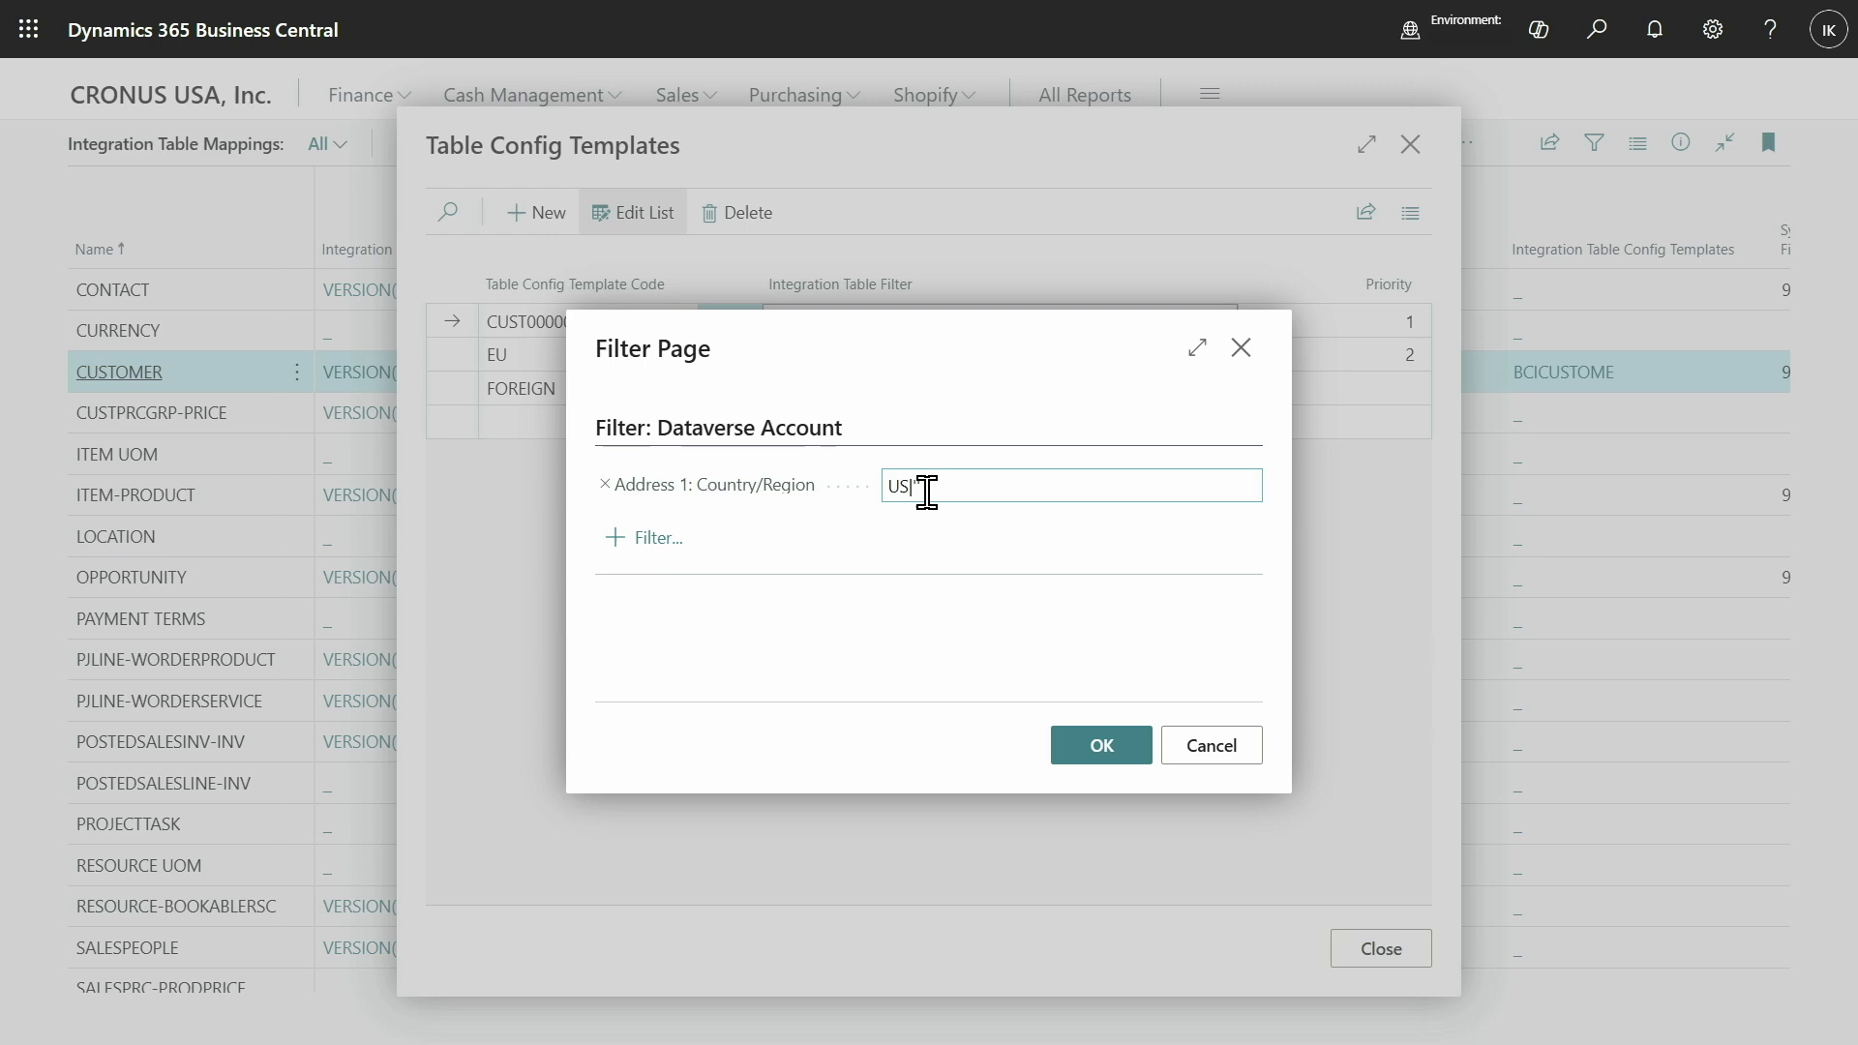
{"action": "left_click", "coordinate": [1233, 760]}
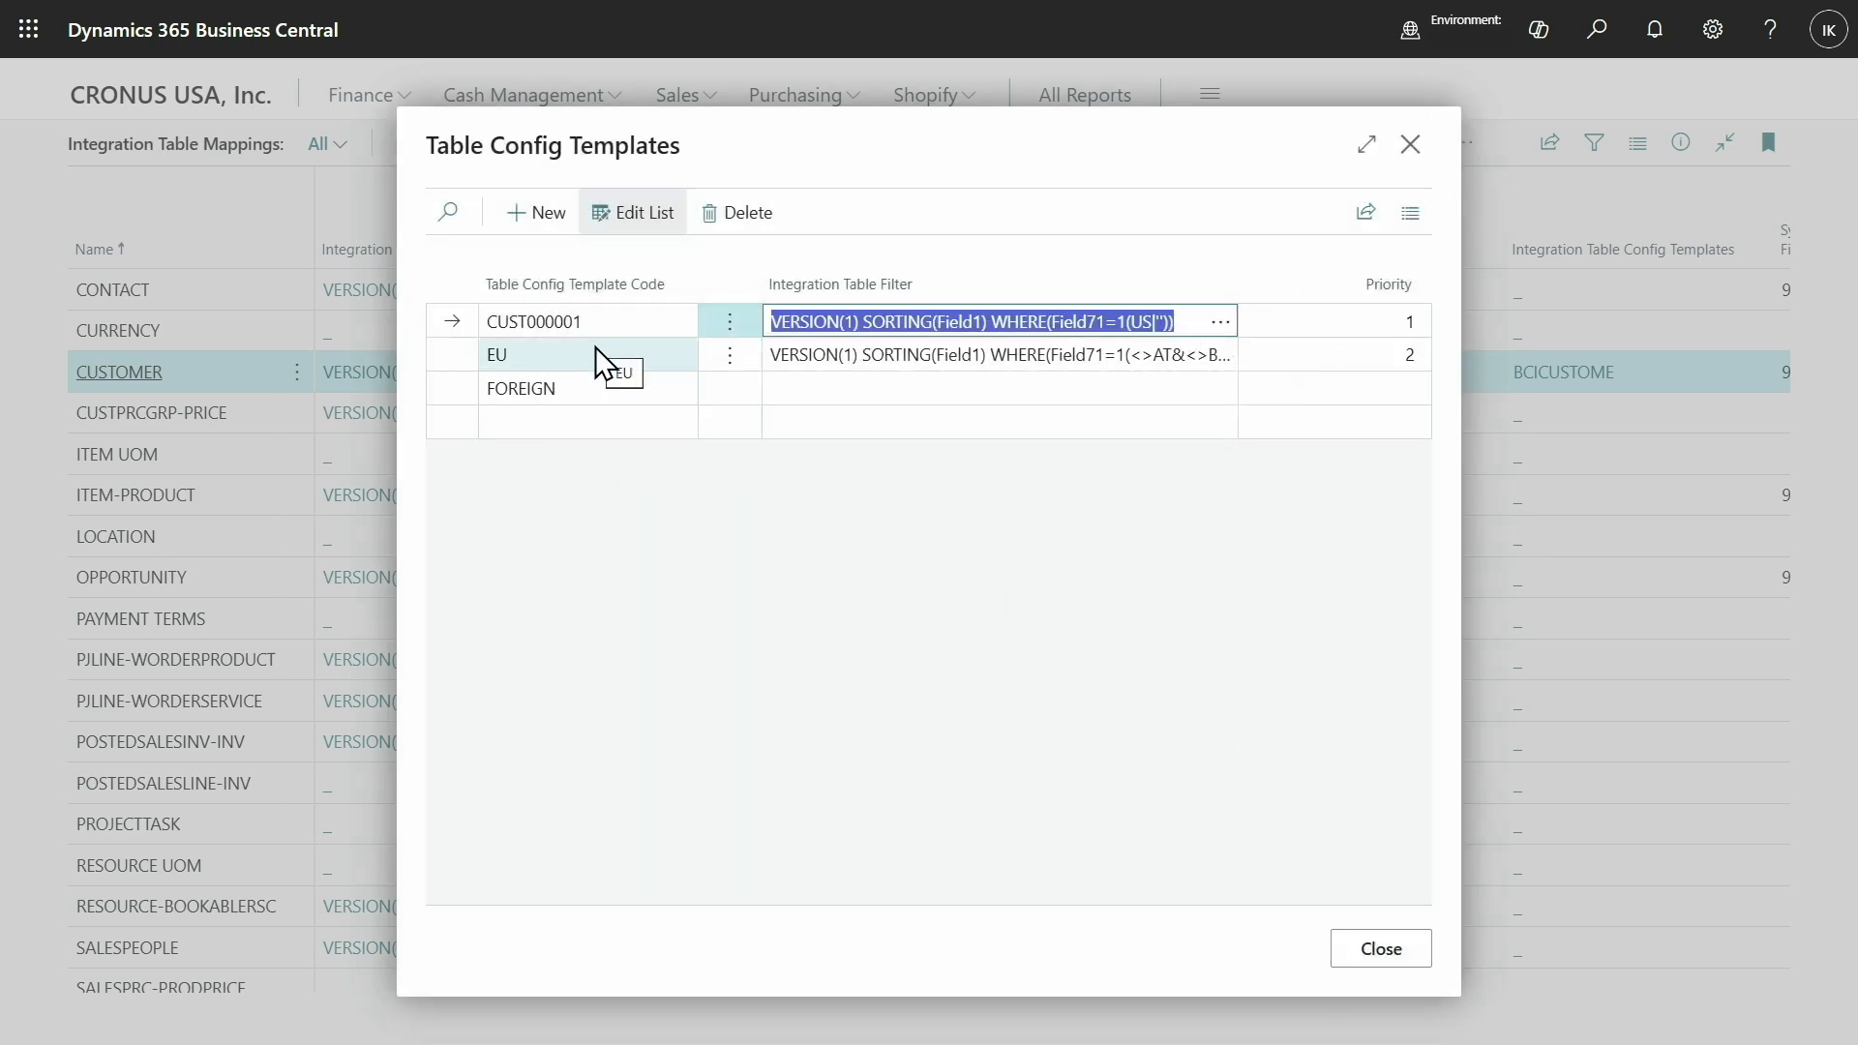
{"action": "left_click", "coordinate": [1072, 365]}
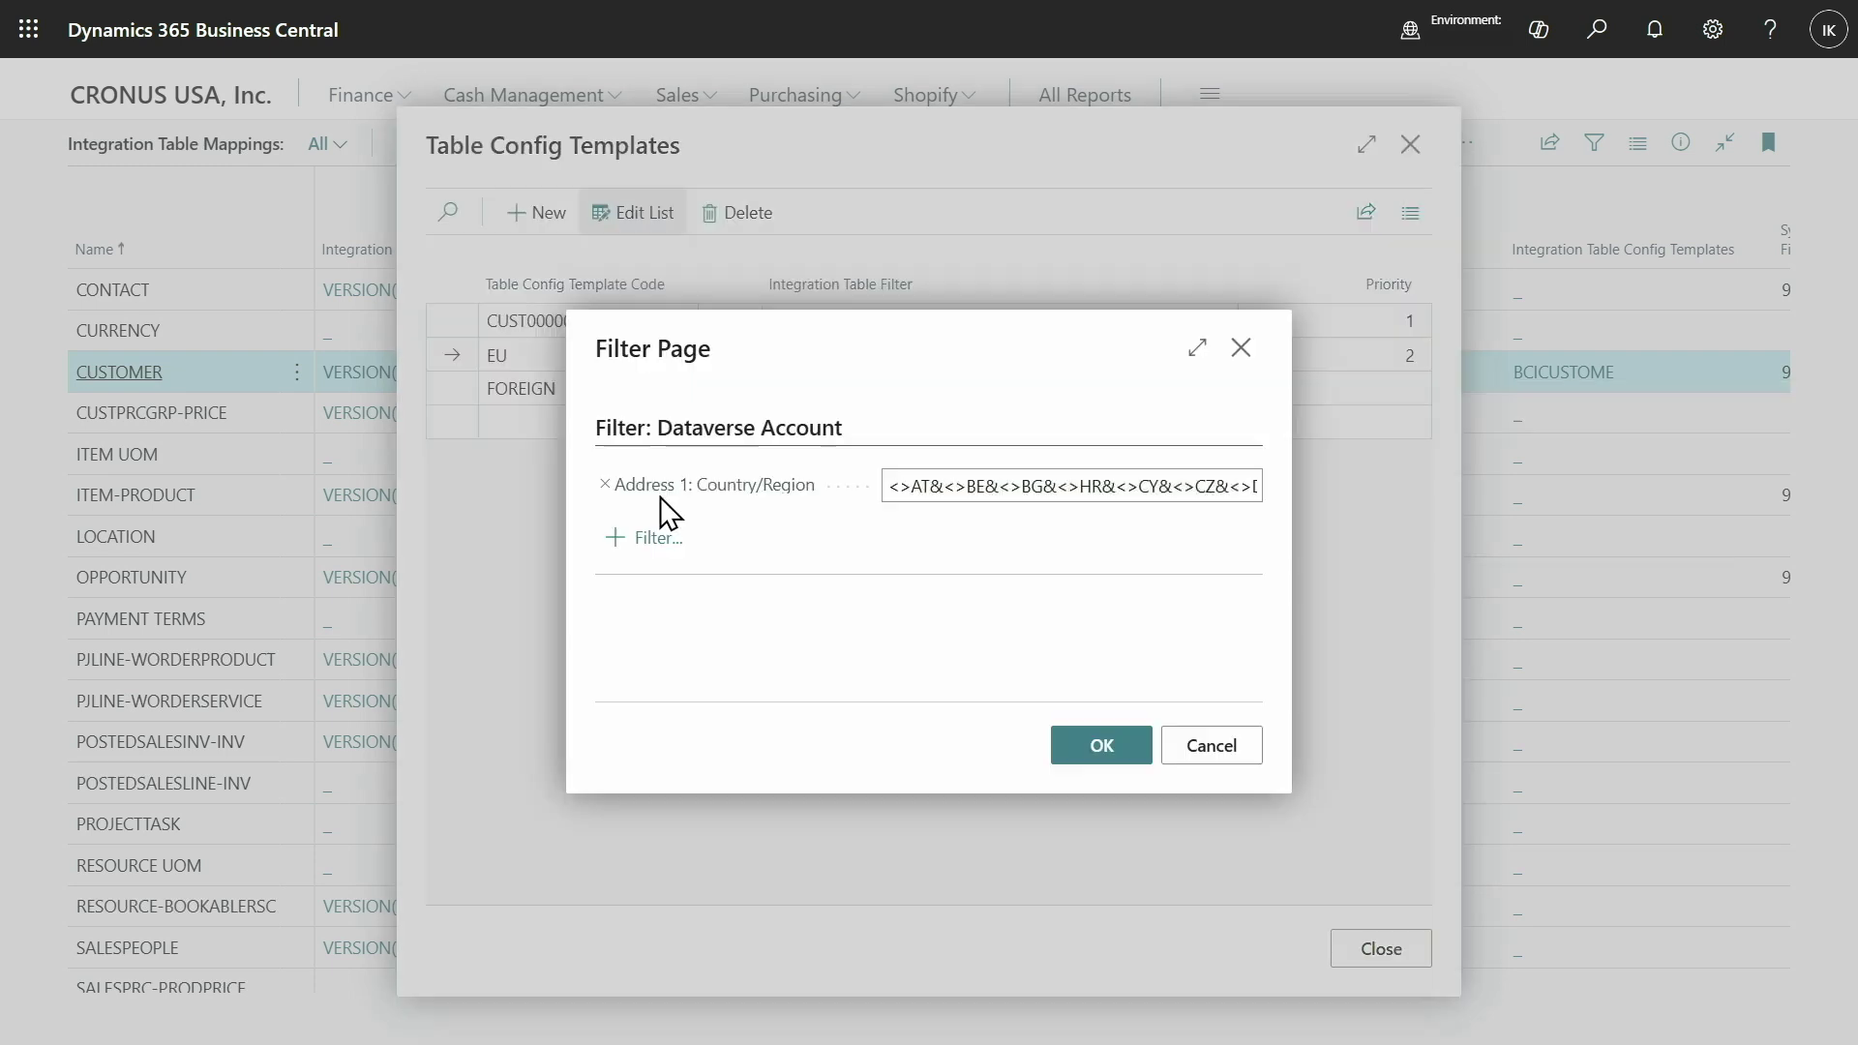
{"action": "left_click", "coordinate": [1216, 763]}
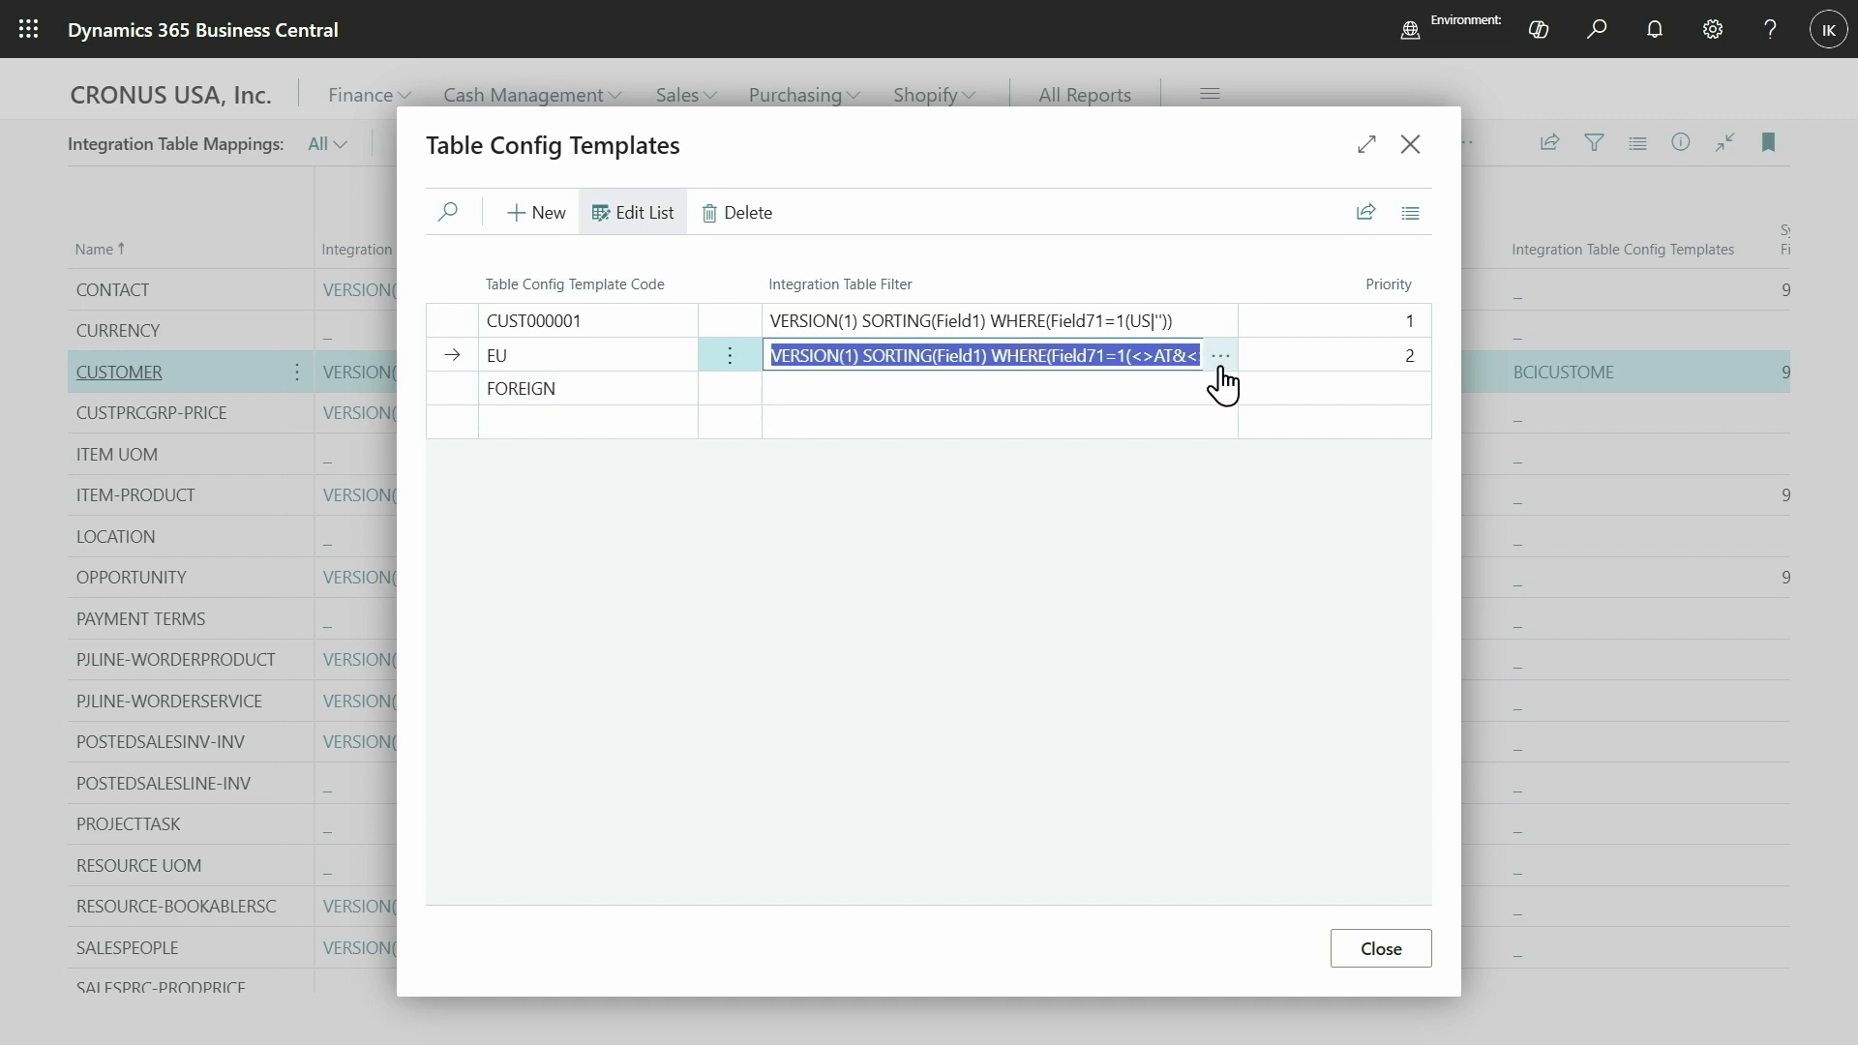
{"action": "left_click", "coordinate": [1221, 366]}
{"action": "left_click", "coordinate": [989, 491]}
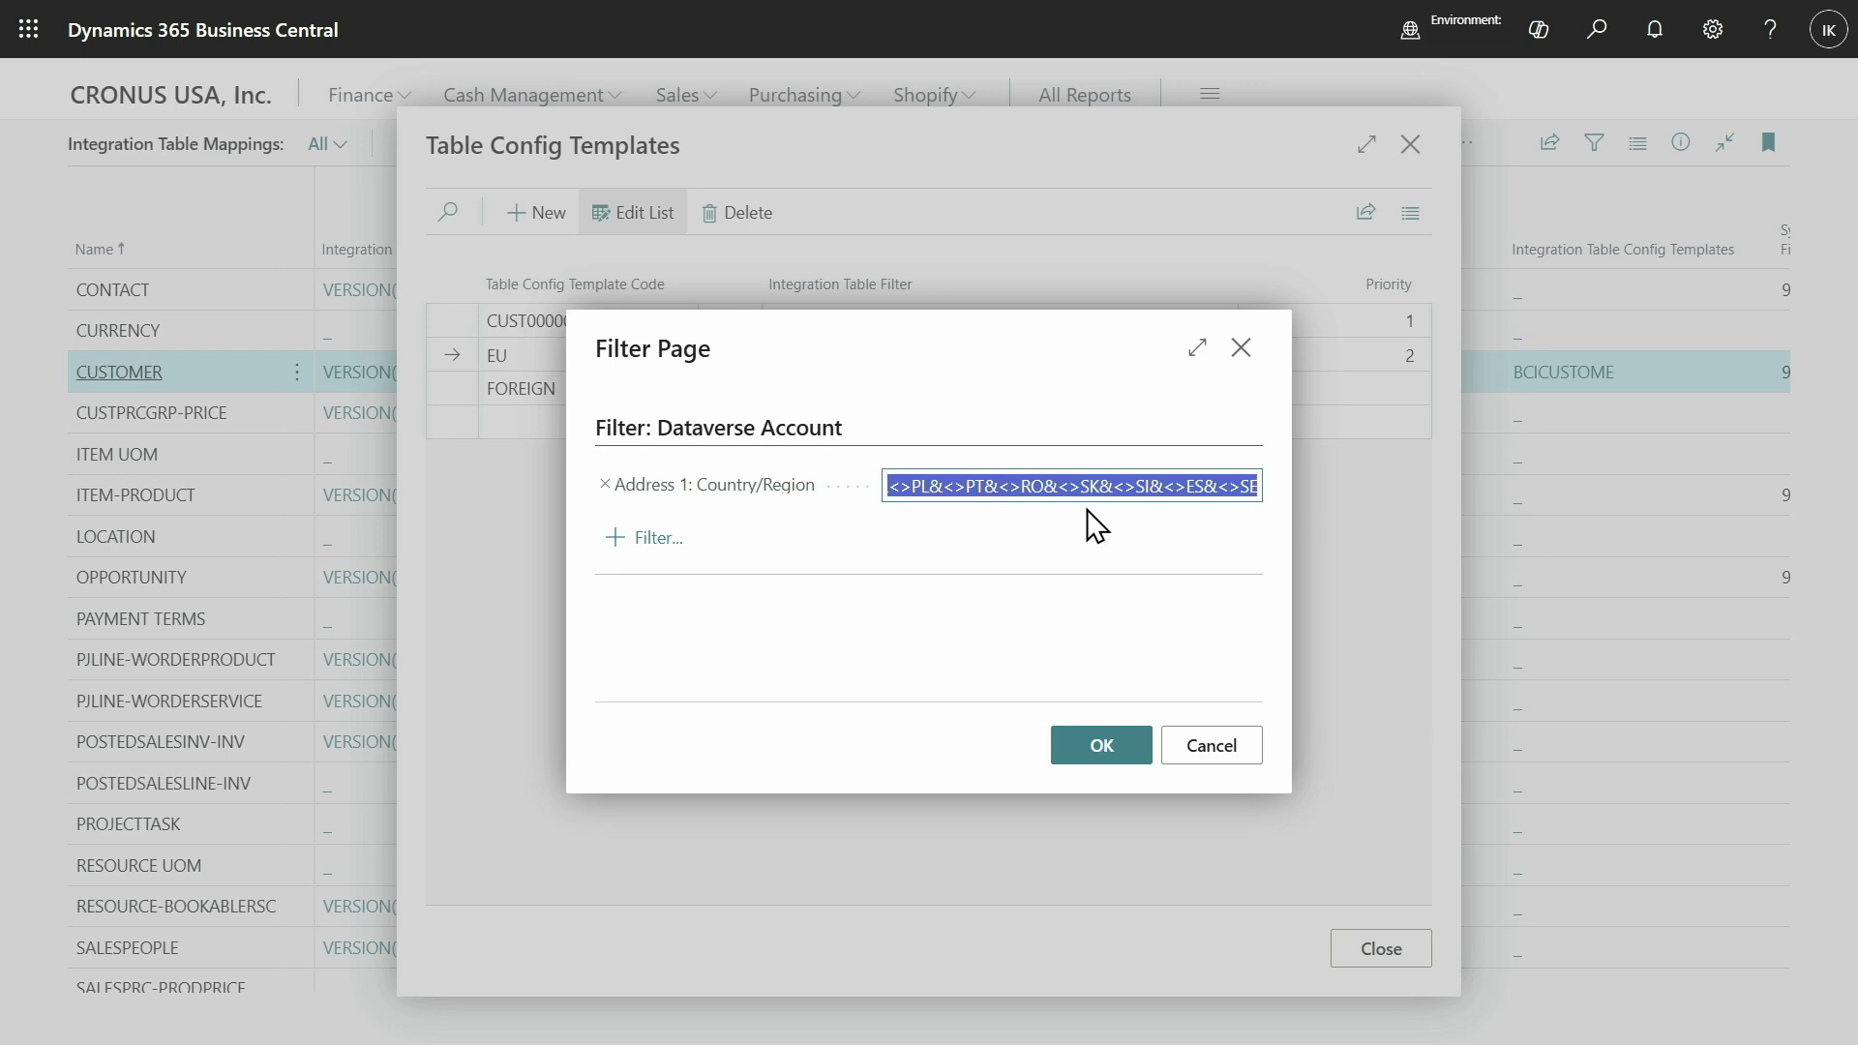
{"action": "left_click", "coordinate": [1215, 759]}
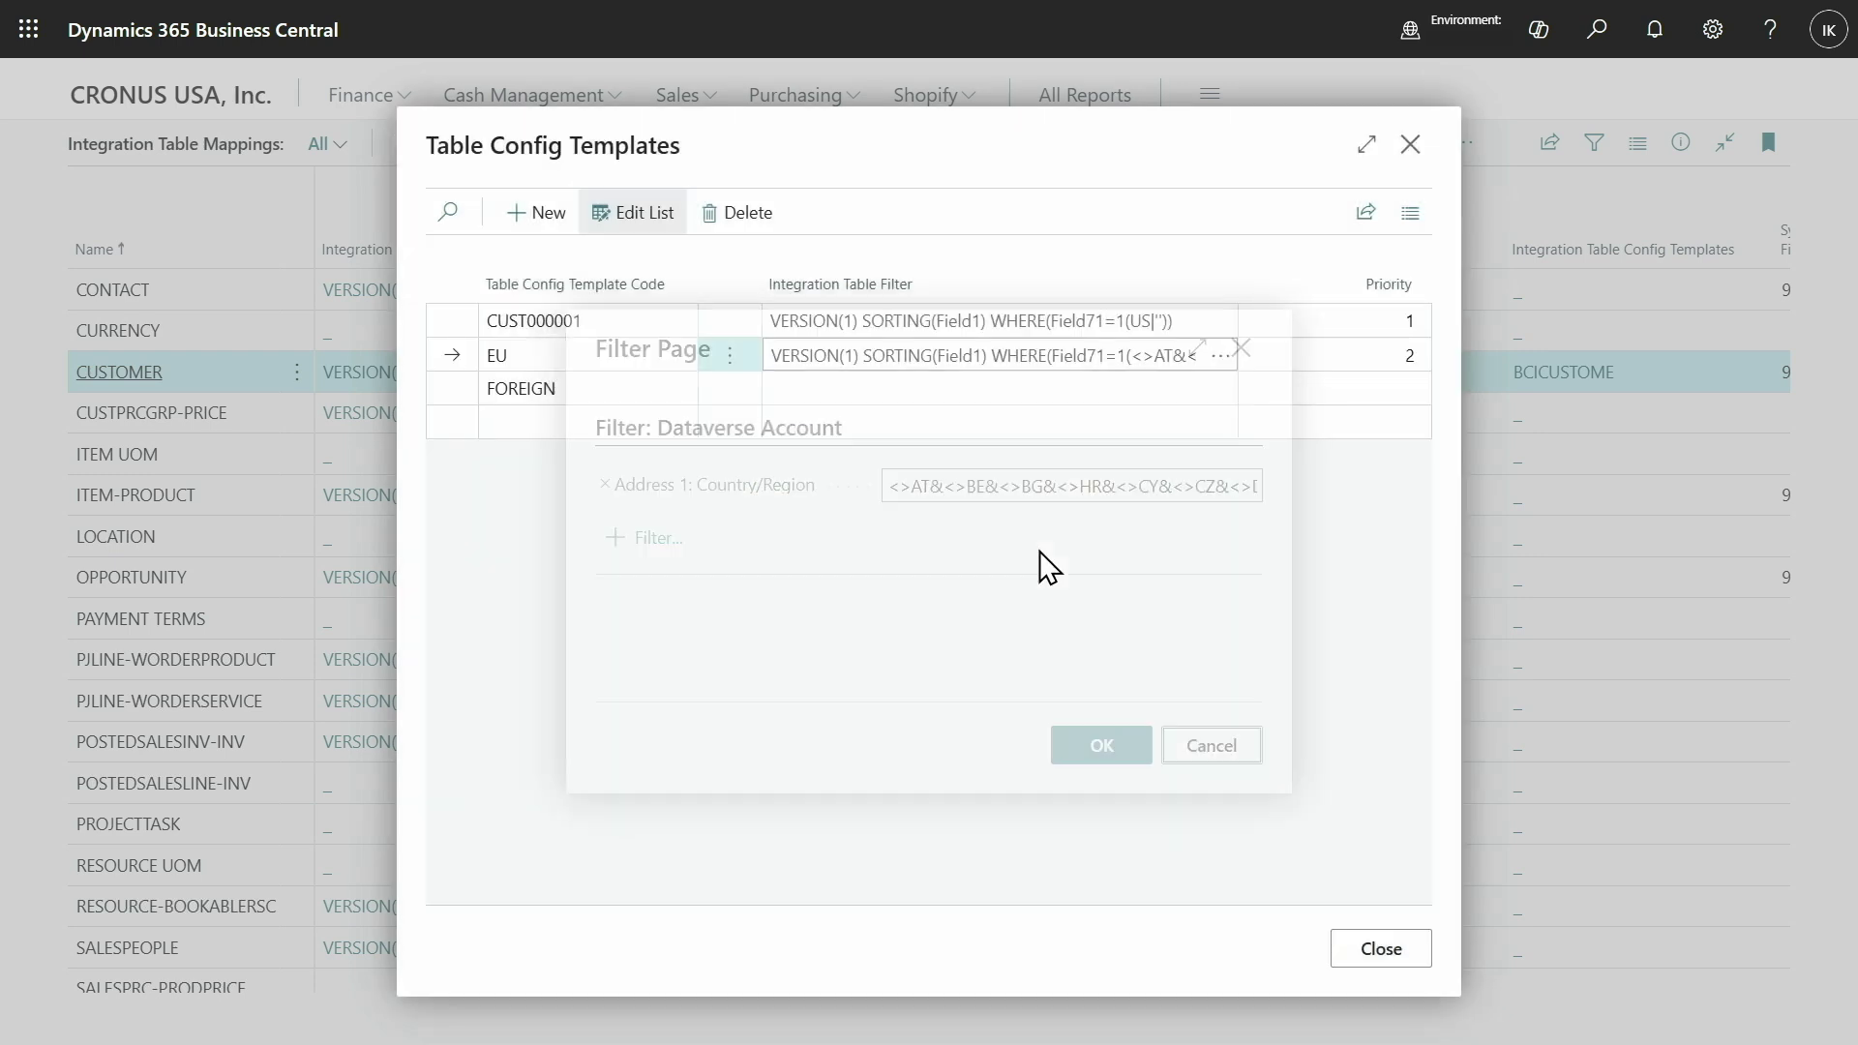
{"action": "left_click", "coordinate": [974, 391]}
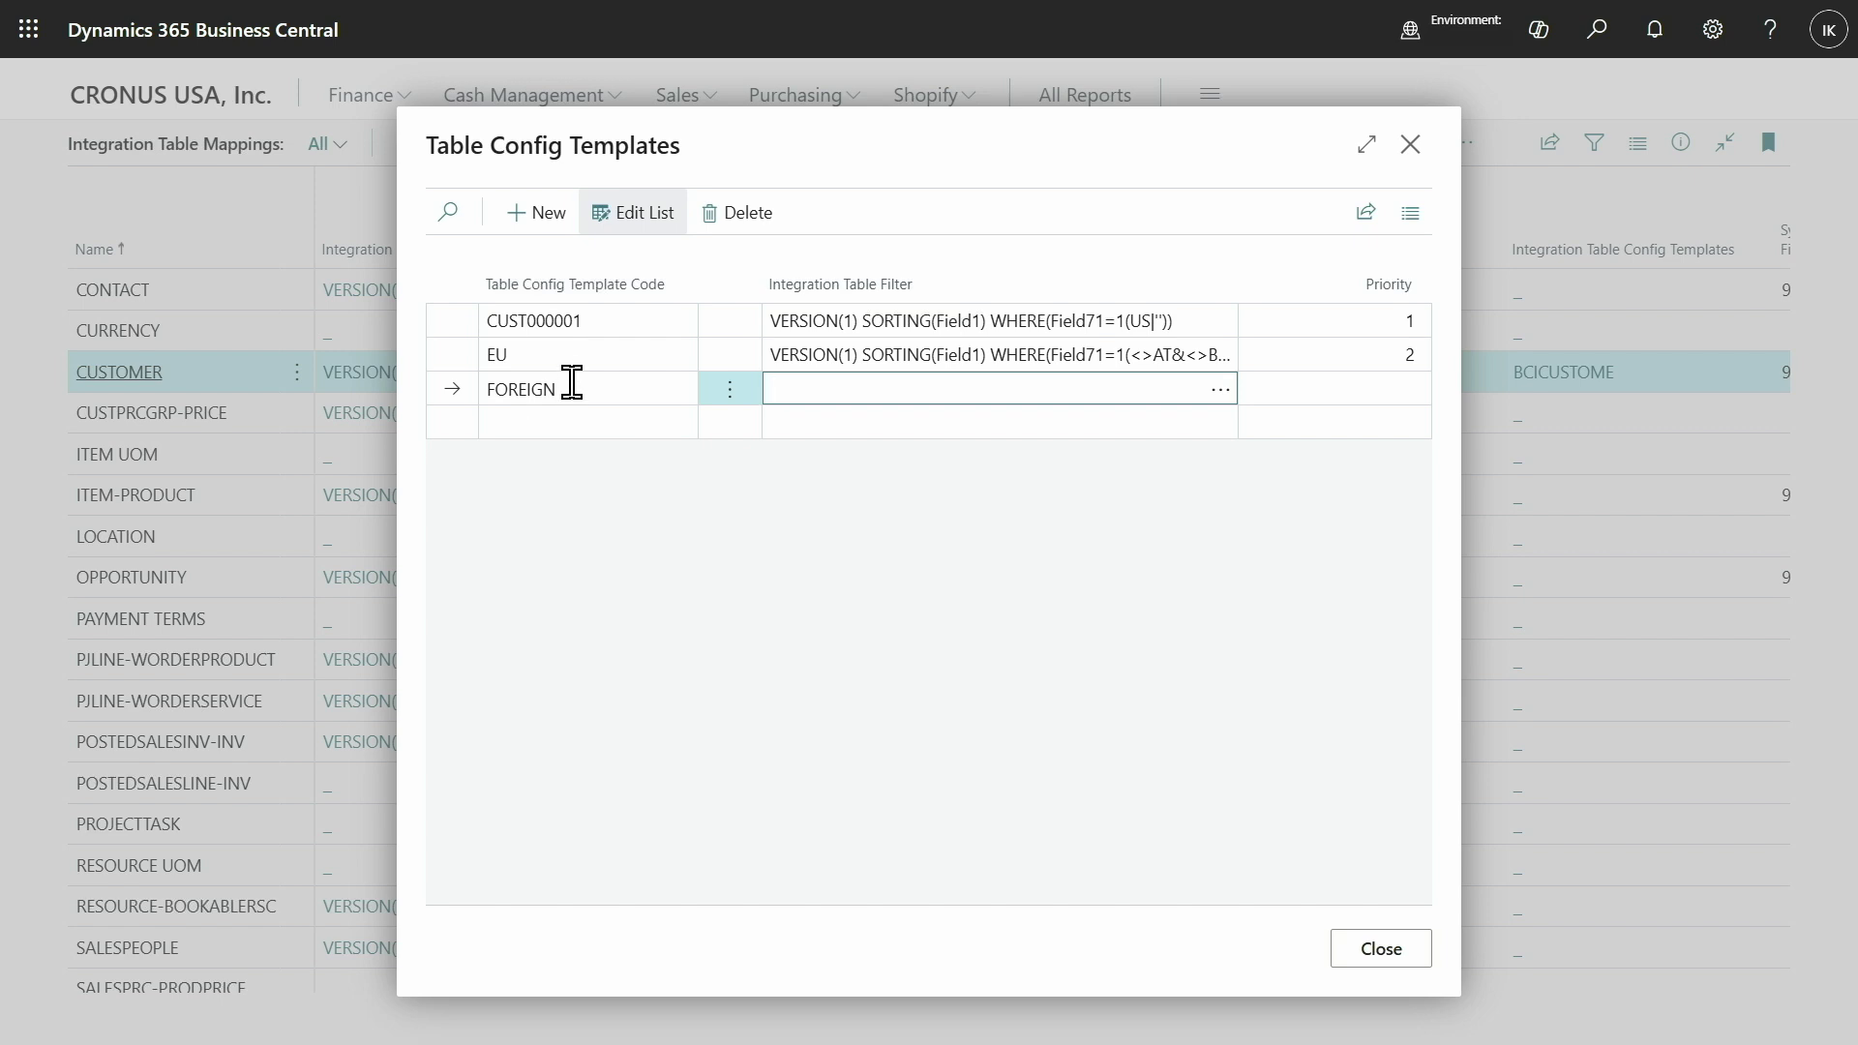
Step: Filter the FOREIGN template on Address 1: Country/Region, excluding the EU country codes and <>US
{"action": "left_click", "coordinate": [1220, 391]}
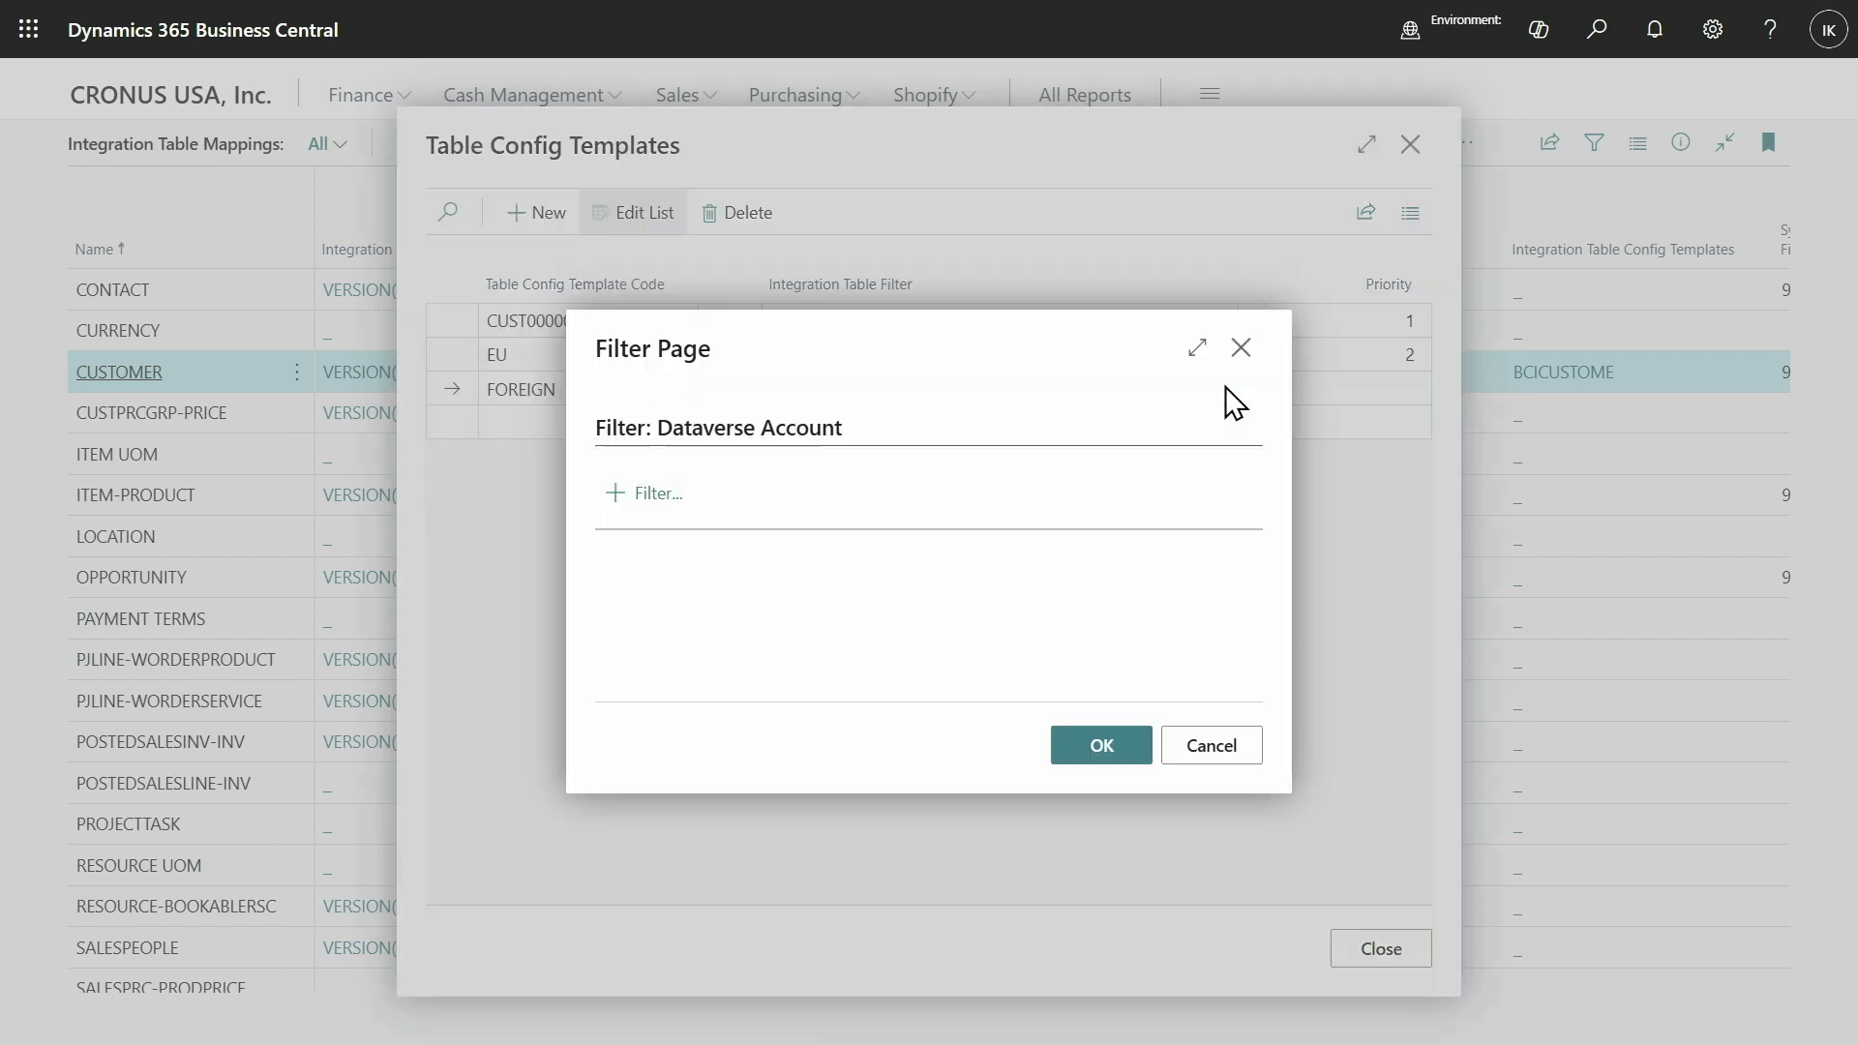
{"action": "left_click", "coordinate": [662, 505]}
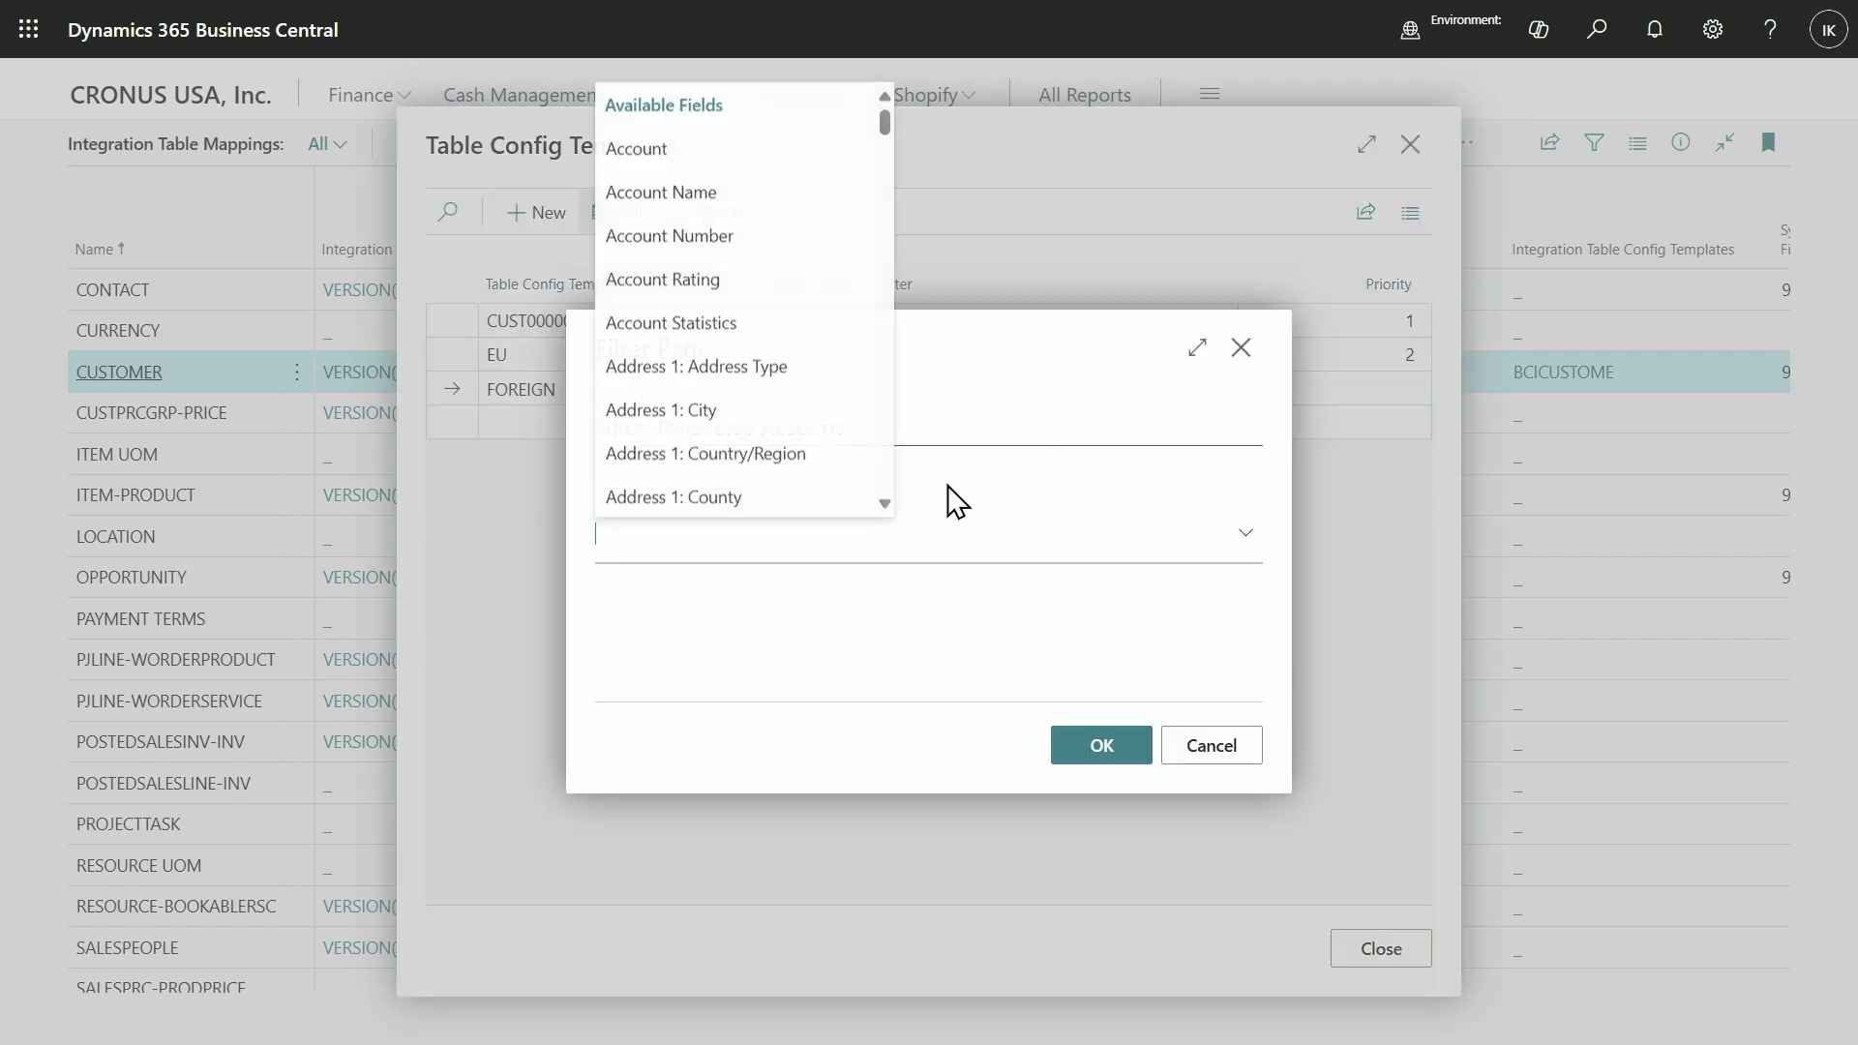
{"action": "left_click", "coordinate": [717, 449]}
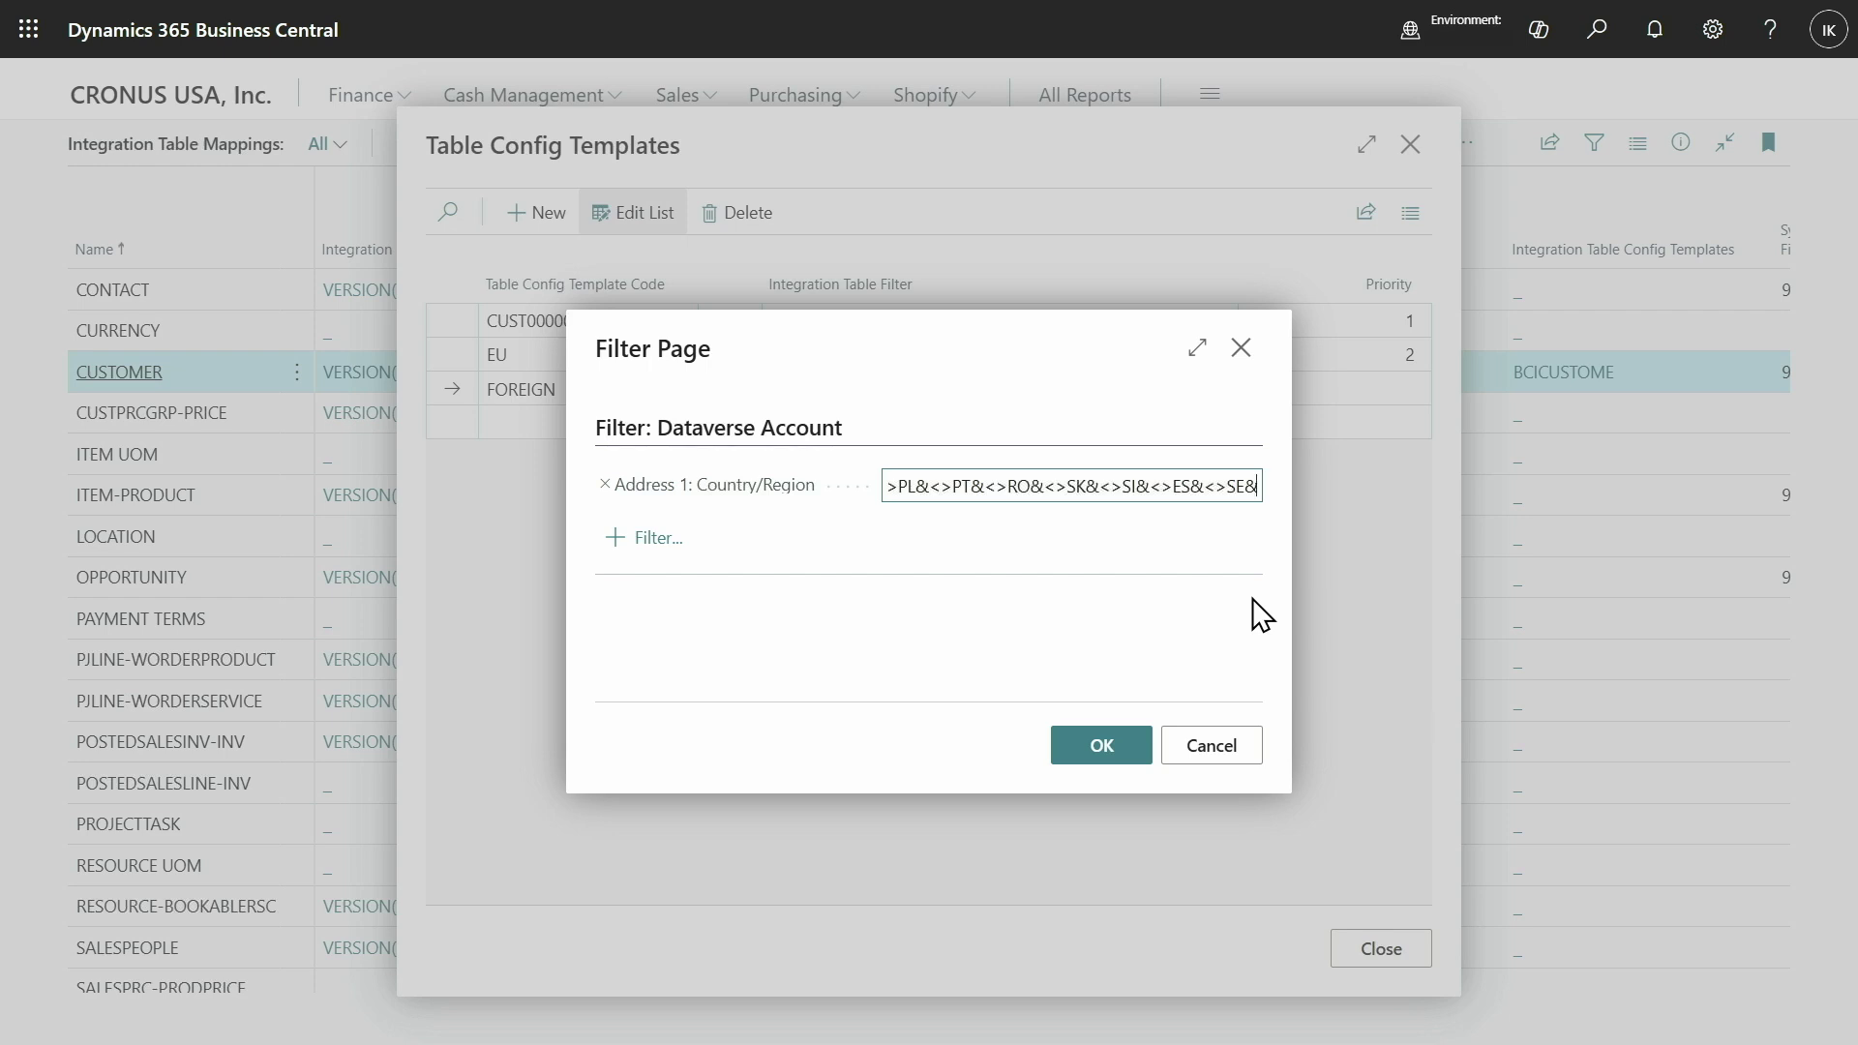
{"action": "type", "text": "<>US"}
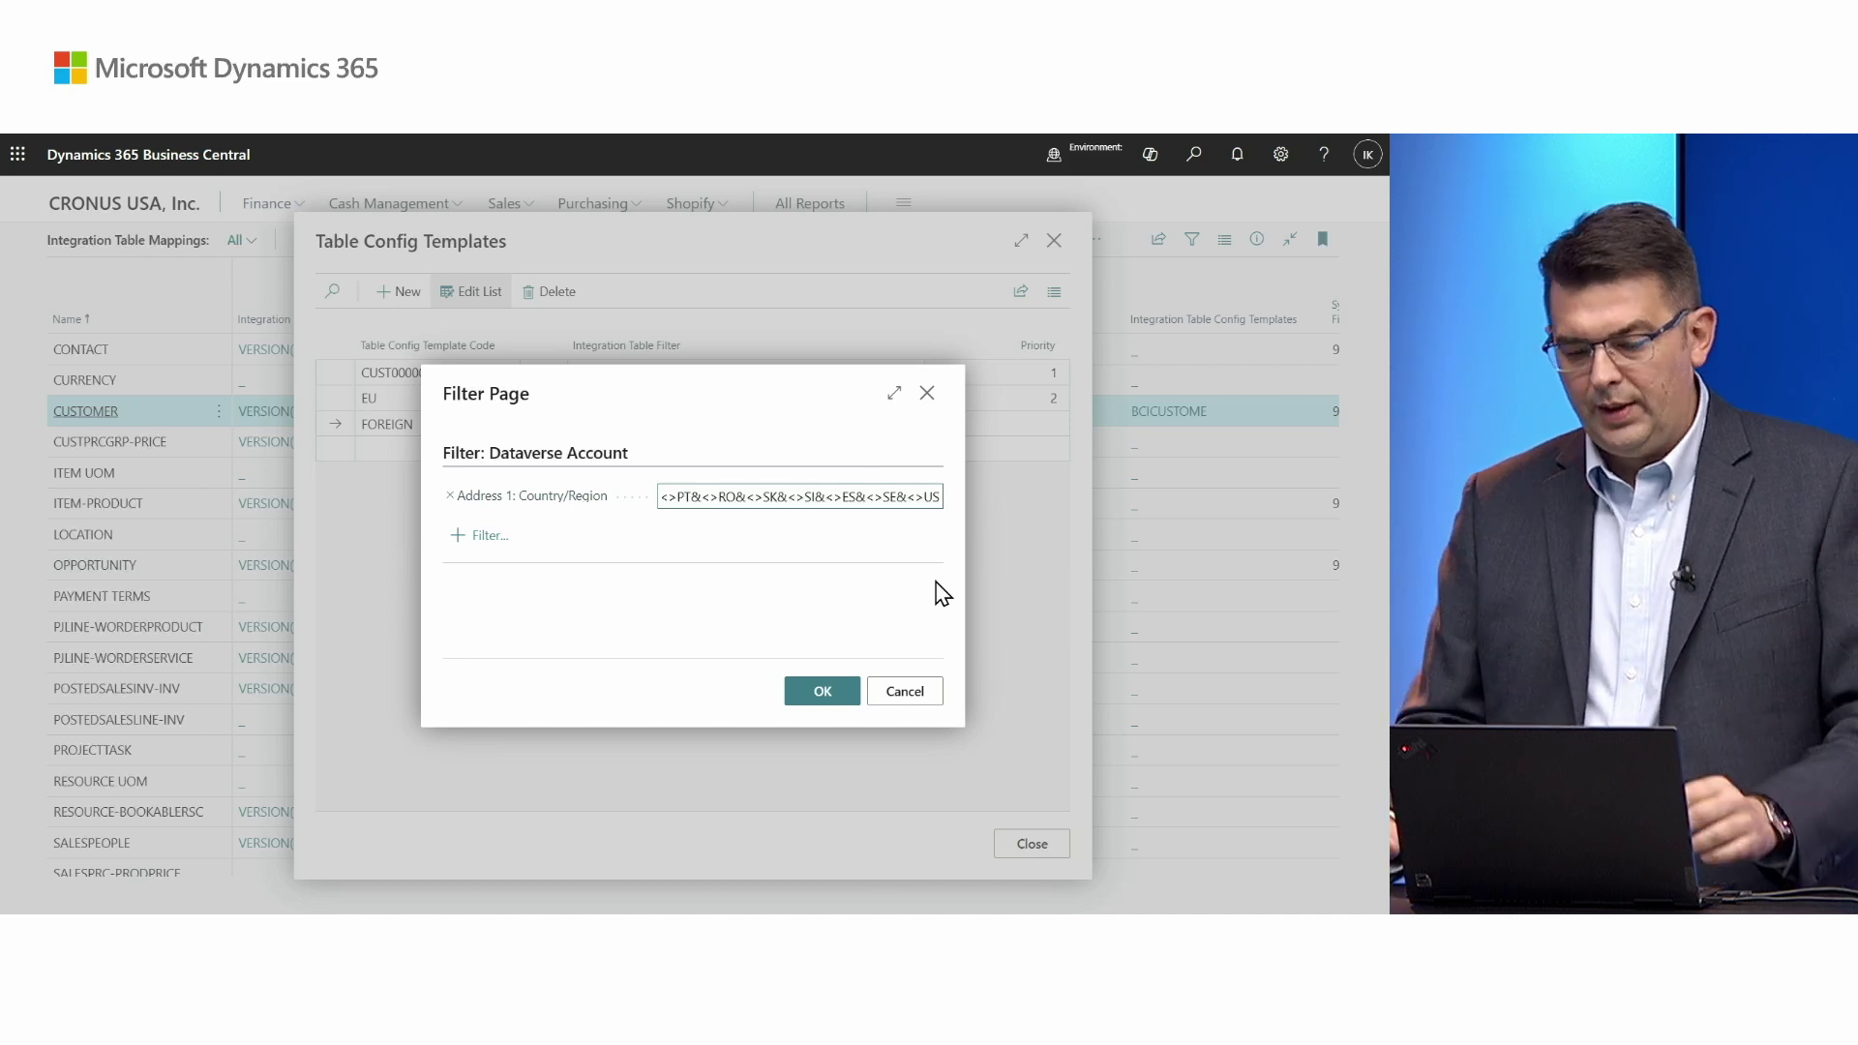
{"action": "left_click", "coordinate": [822, 691]}
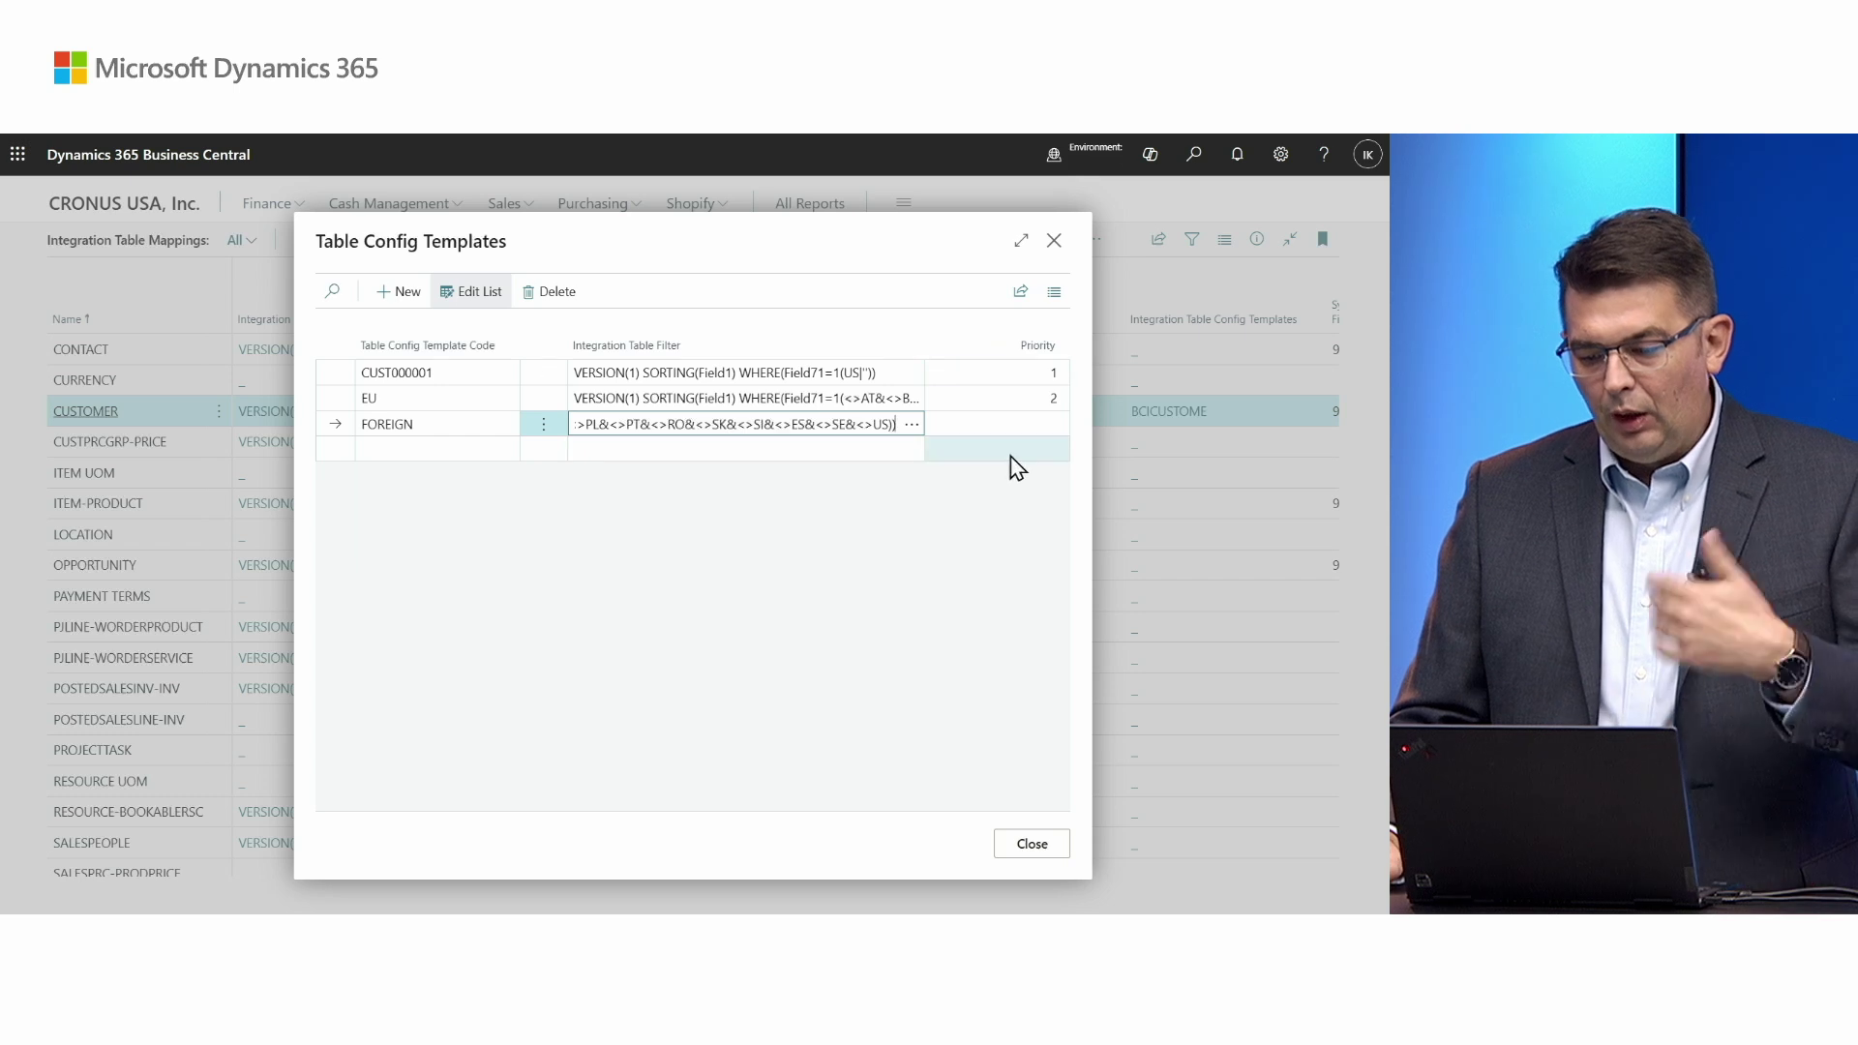
Step: Change the EU template's priority to 3 and the FOREIGN template's priority to 2
{"action": "left_click", "coordinate": [1017, 430]}
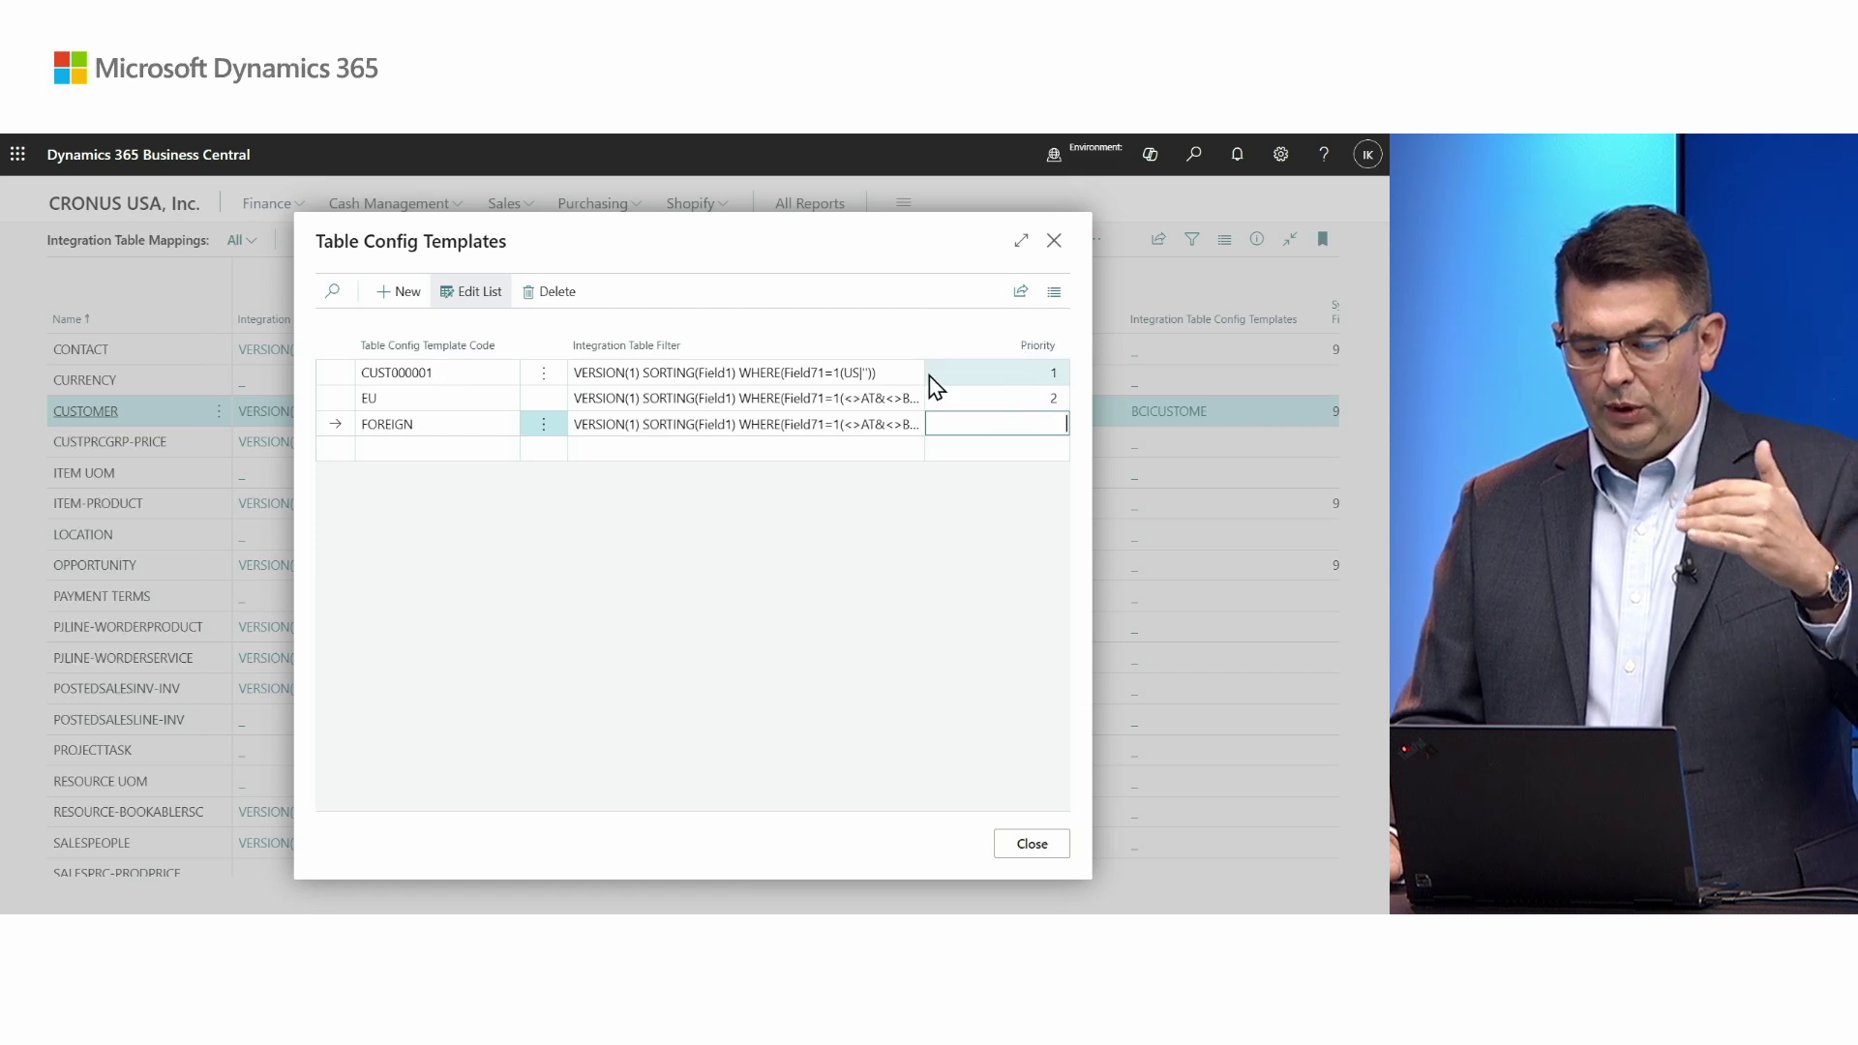
{"action": "left_click", "coordinate": [1032, 397]}
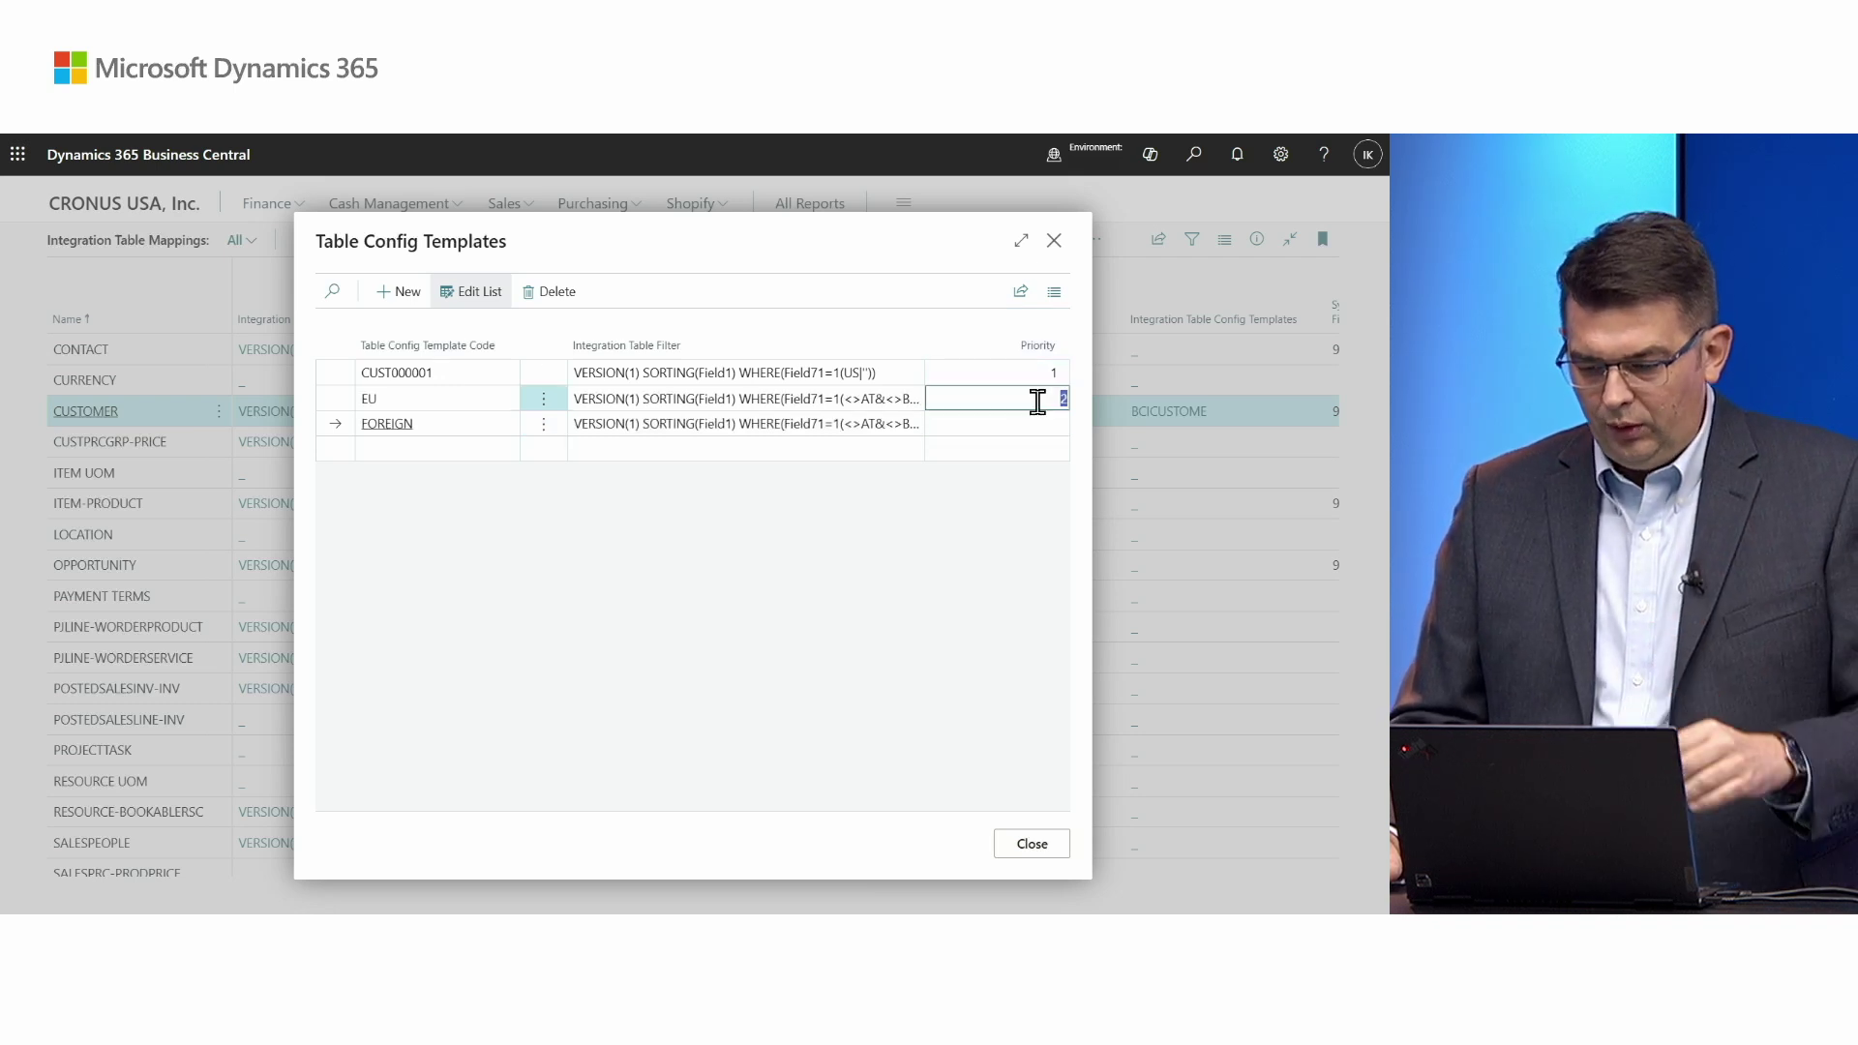
{"action": "type", "text": "3"}
{"action": "left_click", "coordinate": [1041, 426]}
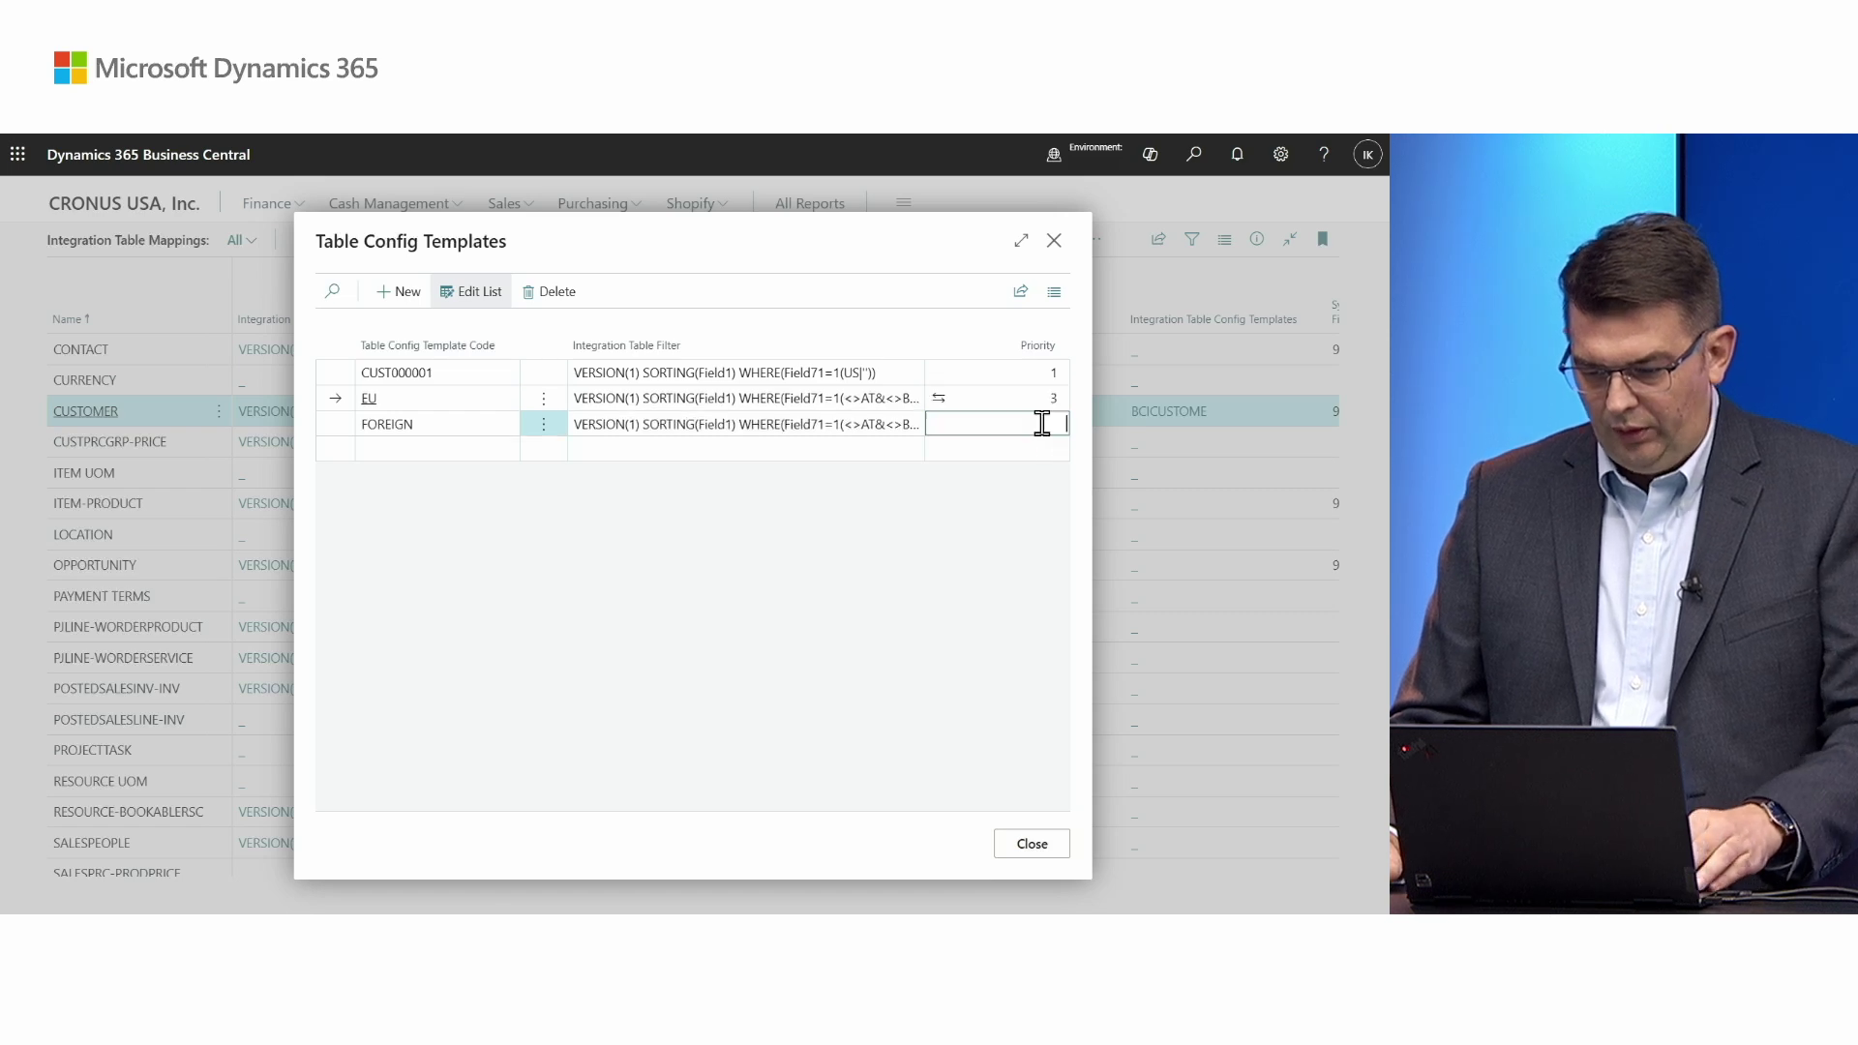
{"action": "type", "text": "2"}
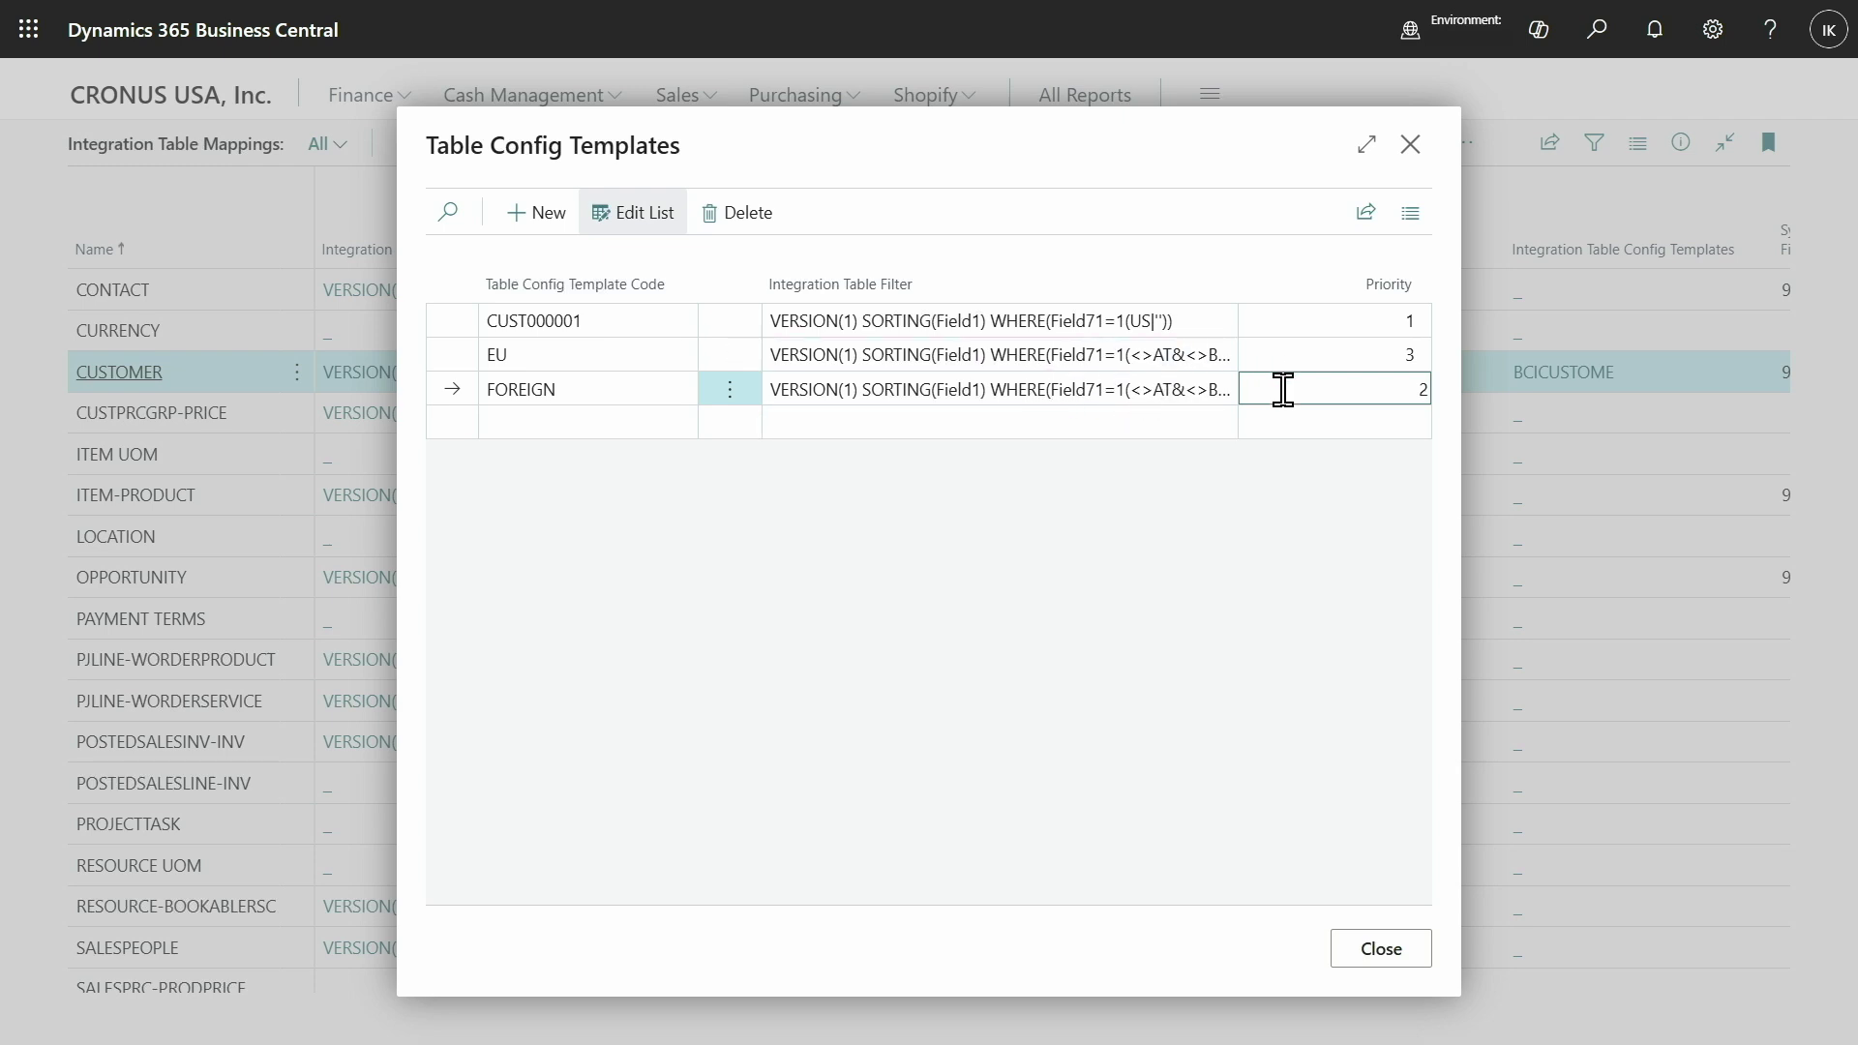
{"action": "left_click", "coordinate": [1304, 362]}
{"action": "left_click", "coordinate": [1298, 394]}
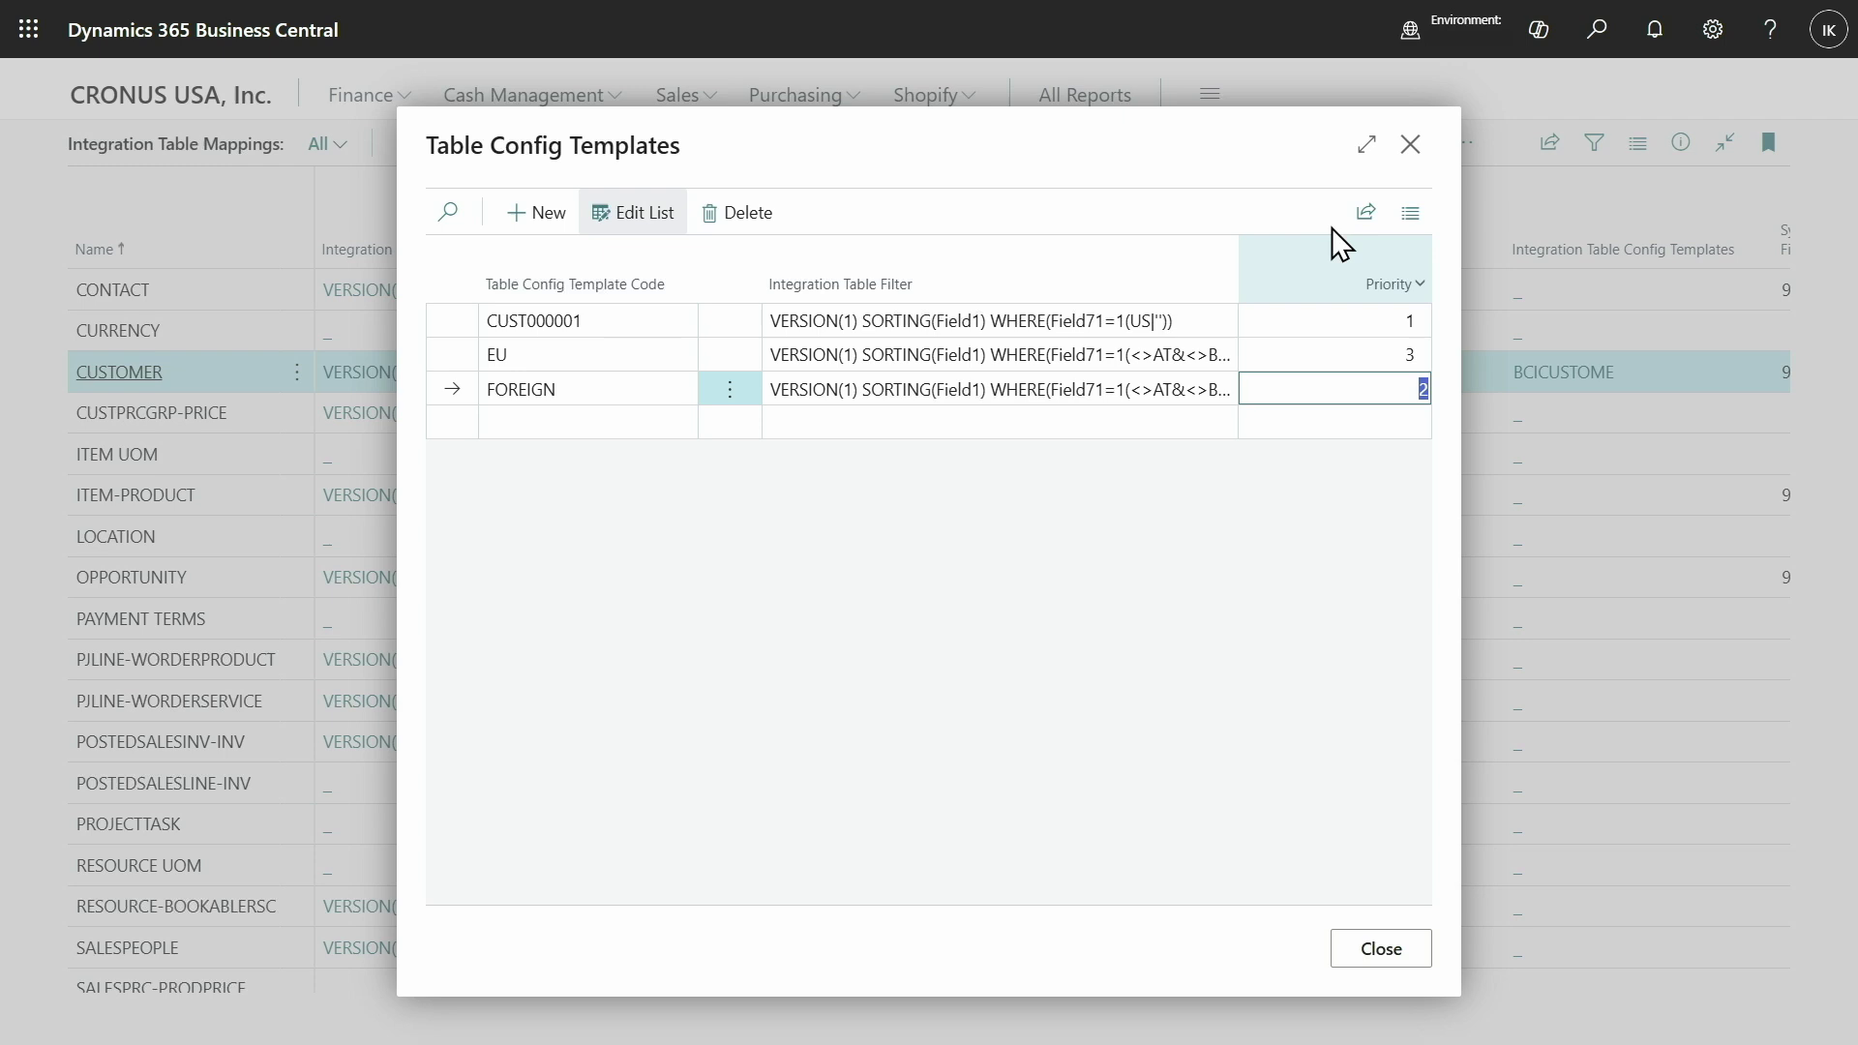
Step: Leave the templates list for Accounts - Dataverse and select the Australian Contoso (BCLE) account
{"action": "left_click", "coordinate": [1411, 145]}
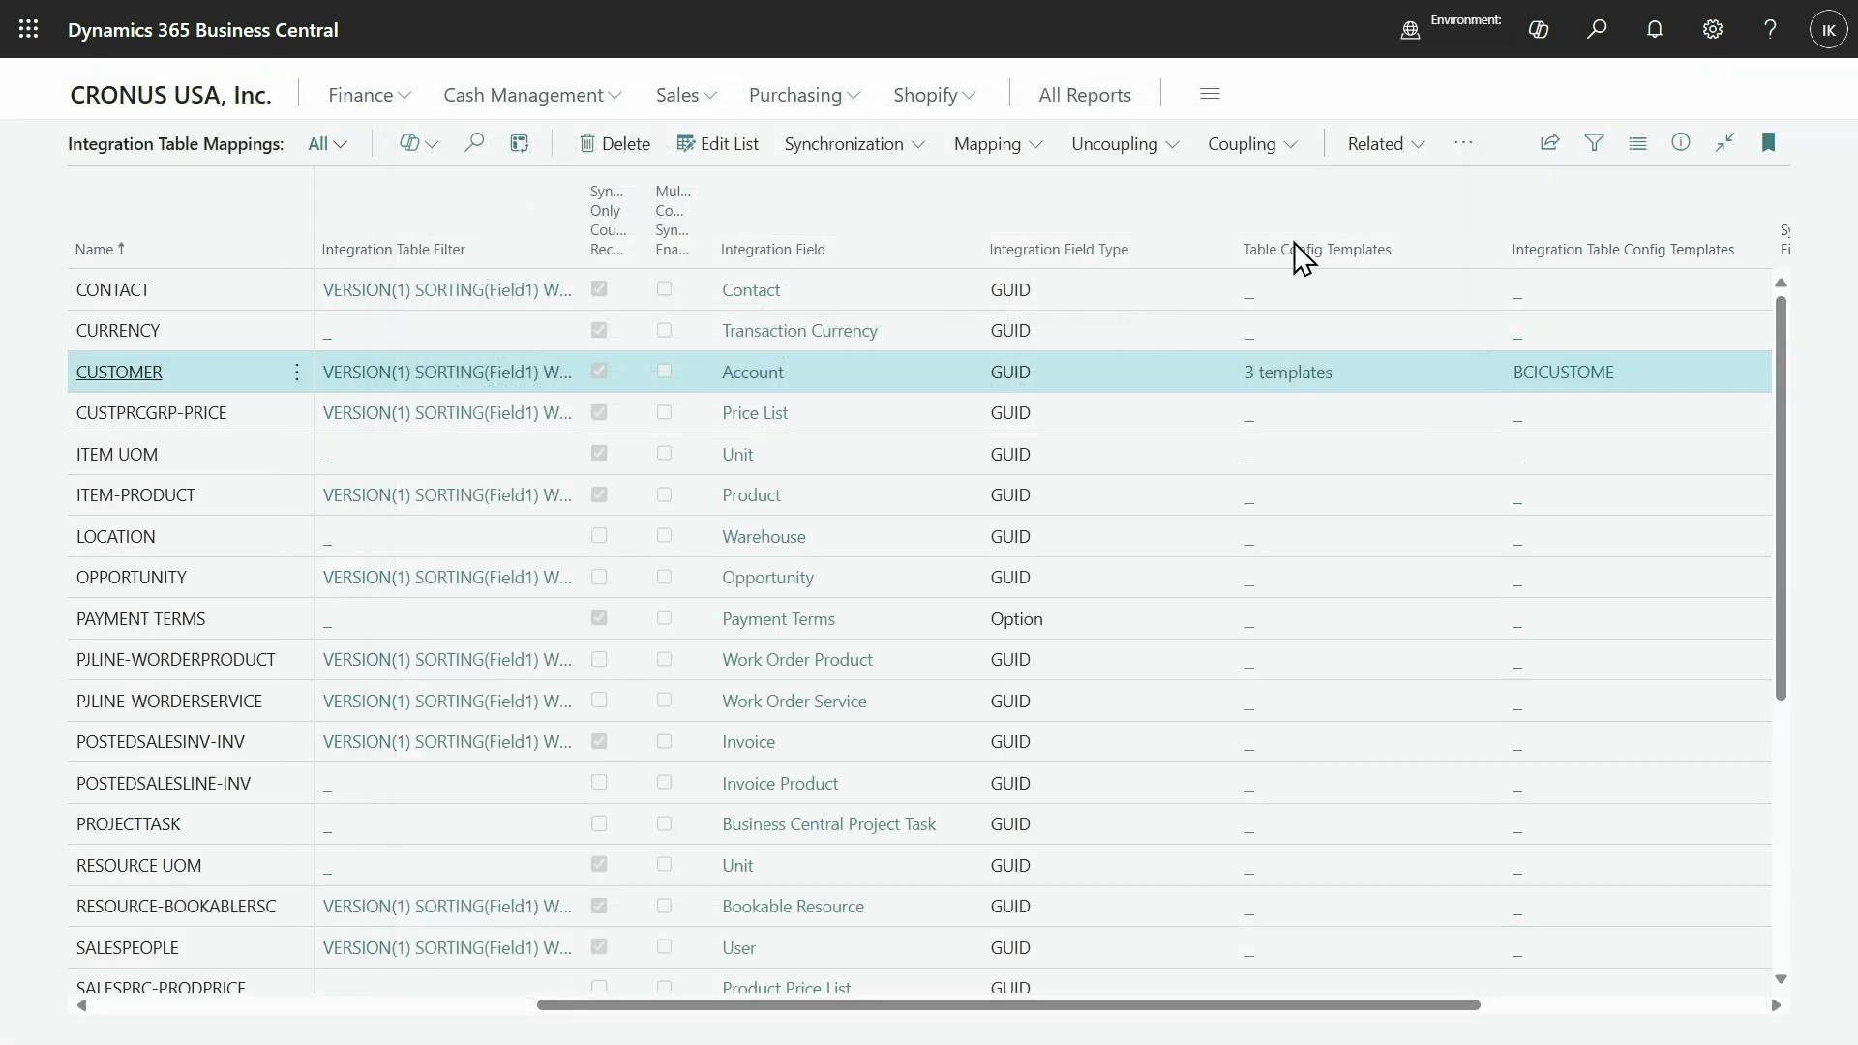
{"action": "left_click", "coordinate": [219, 96]}
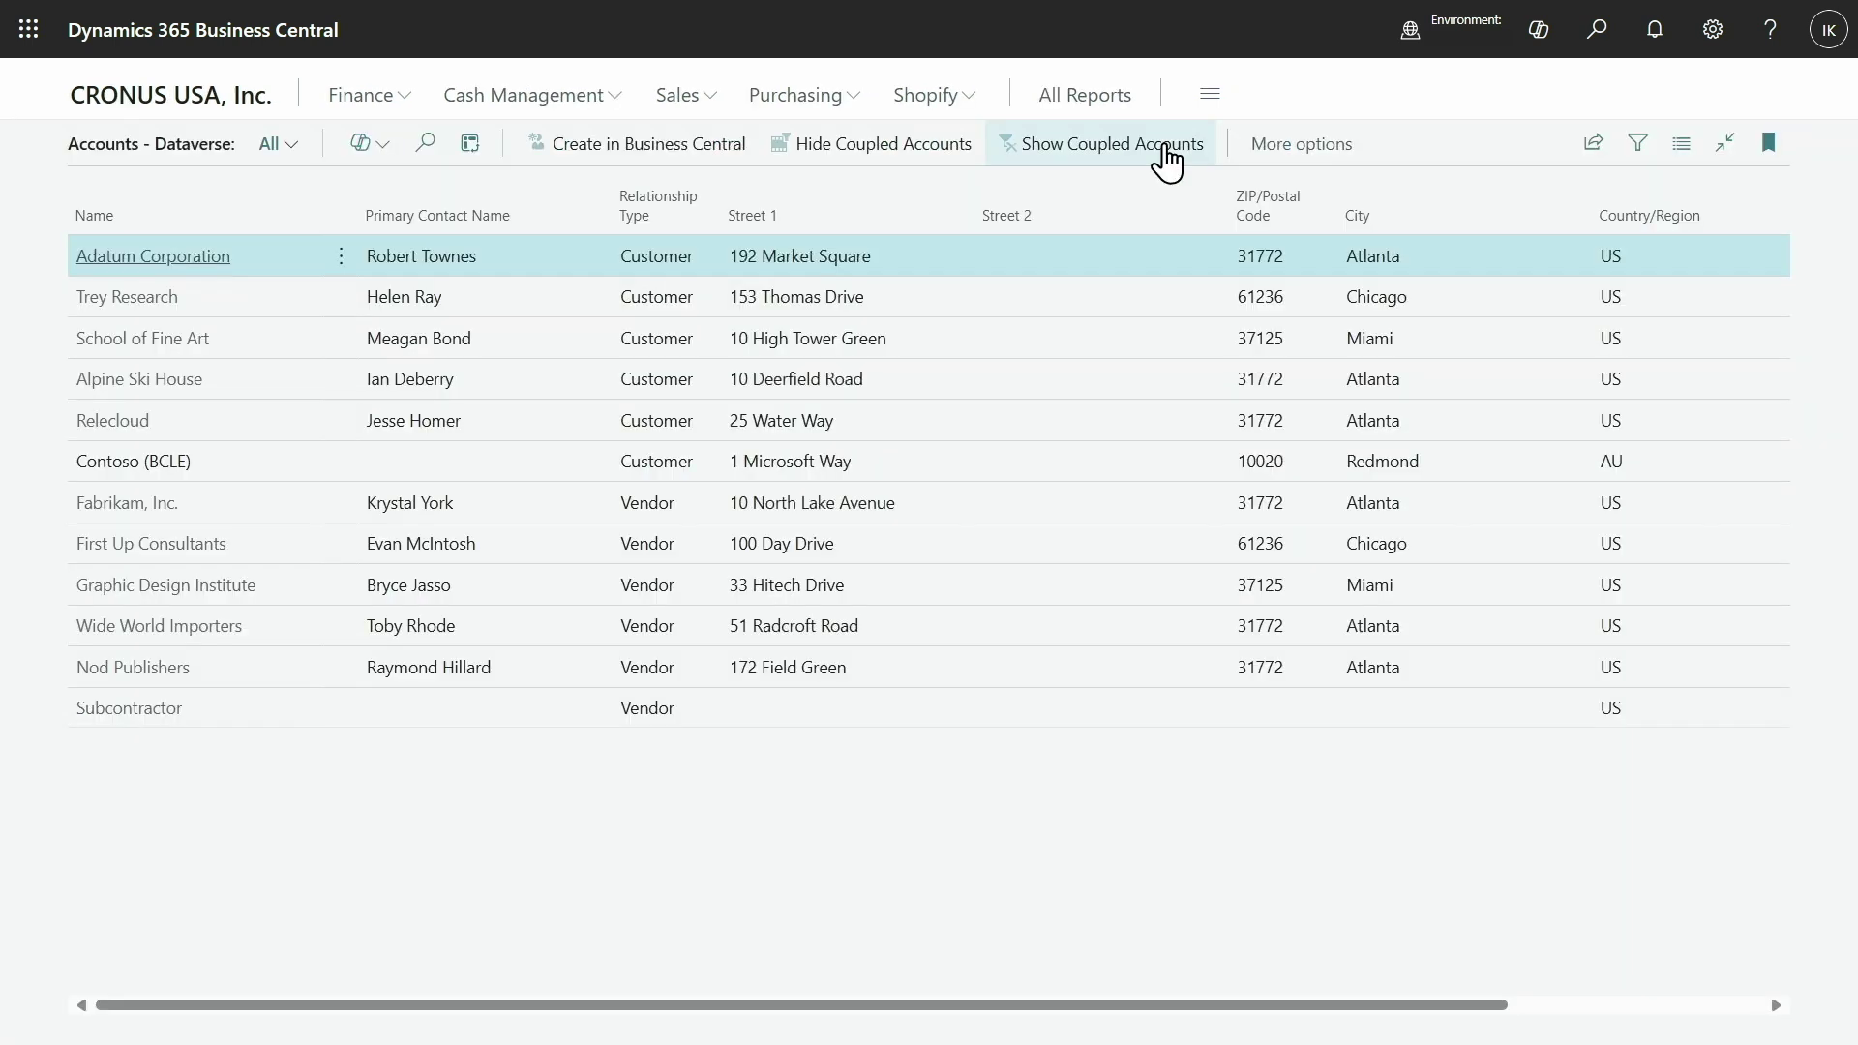
{"action": "left_click", "coordinate": [448, 481]}
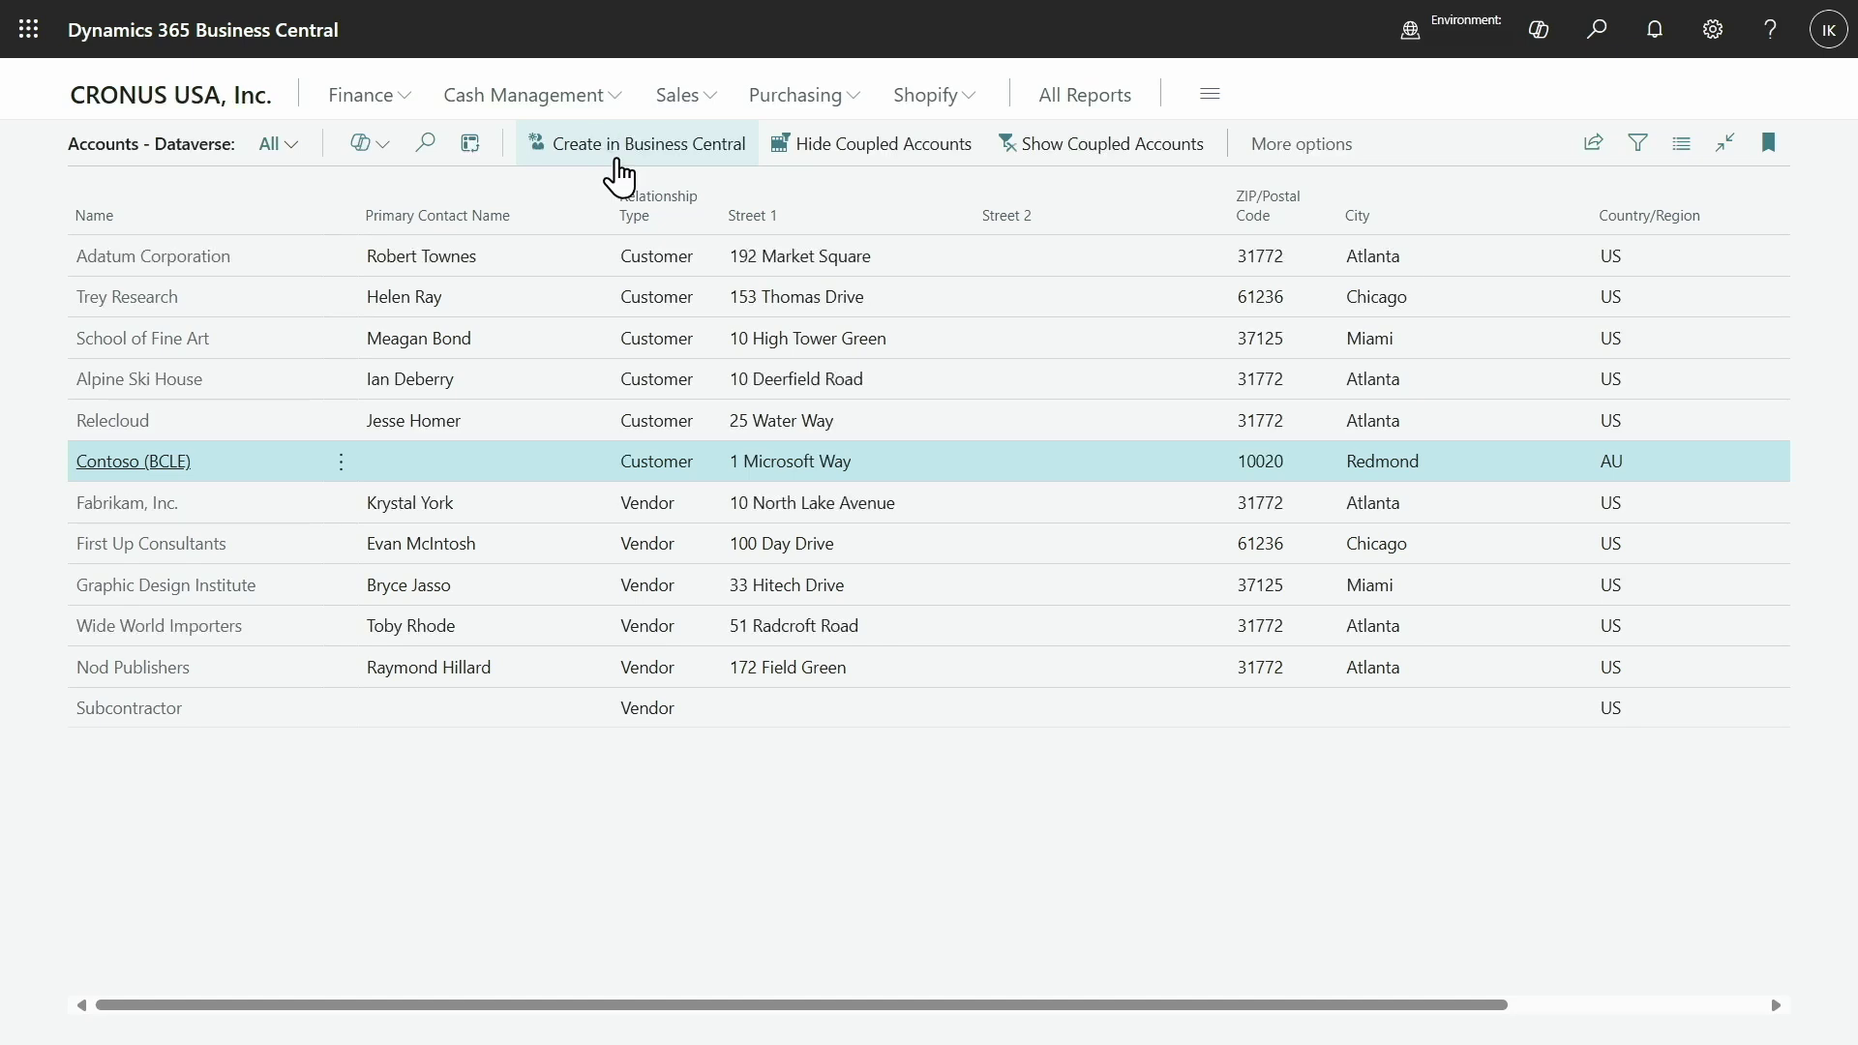
Step: Create Contoso (BCLE) as a Business Central customer and review the synchronization job details
{"action": "left_click", "coordinate": [616, 162]}
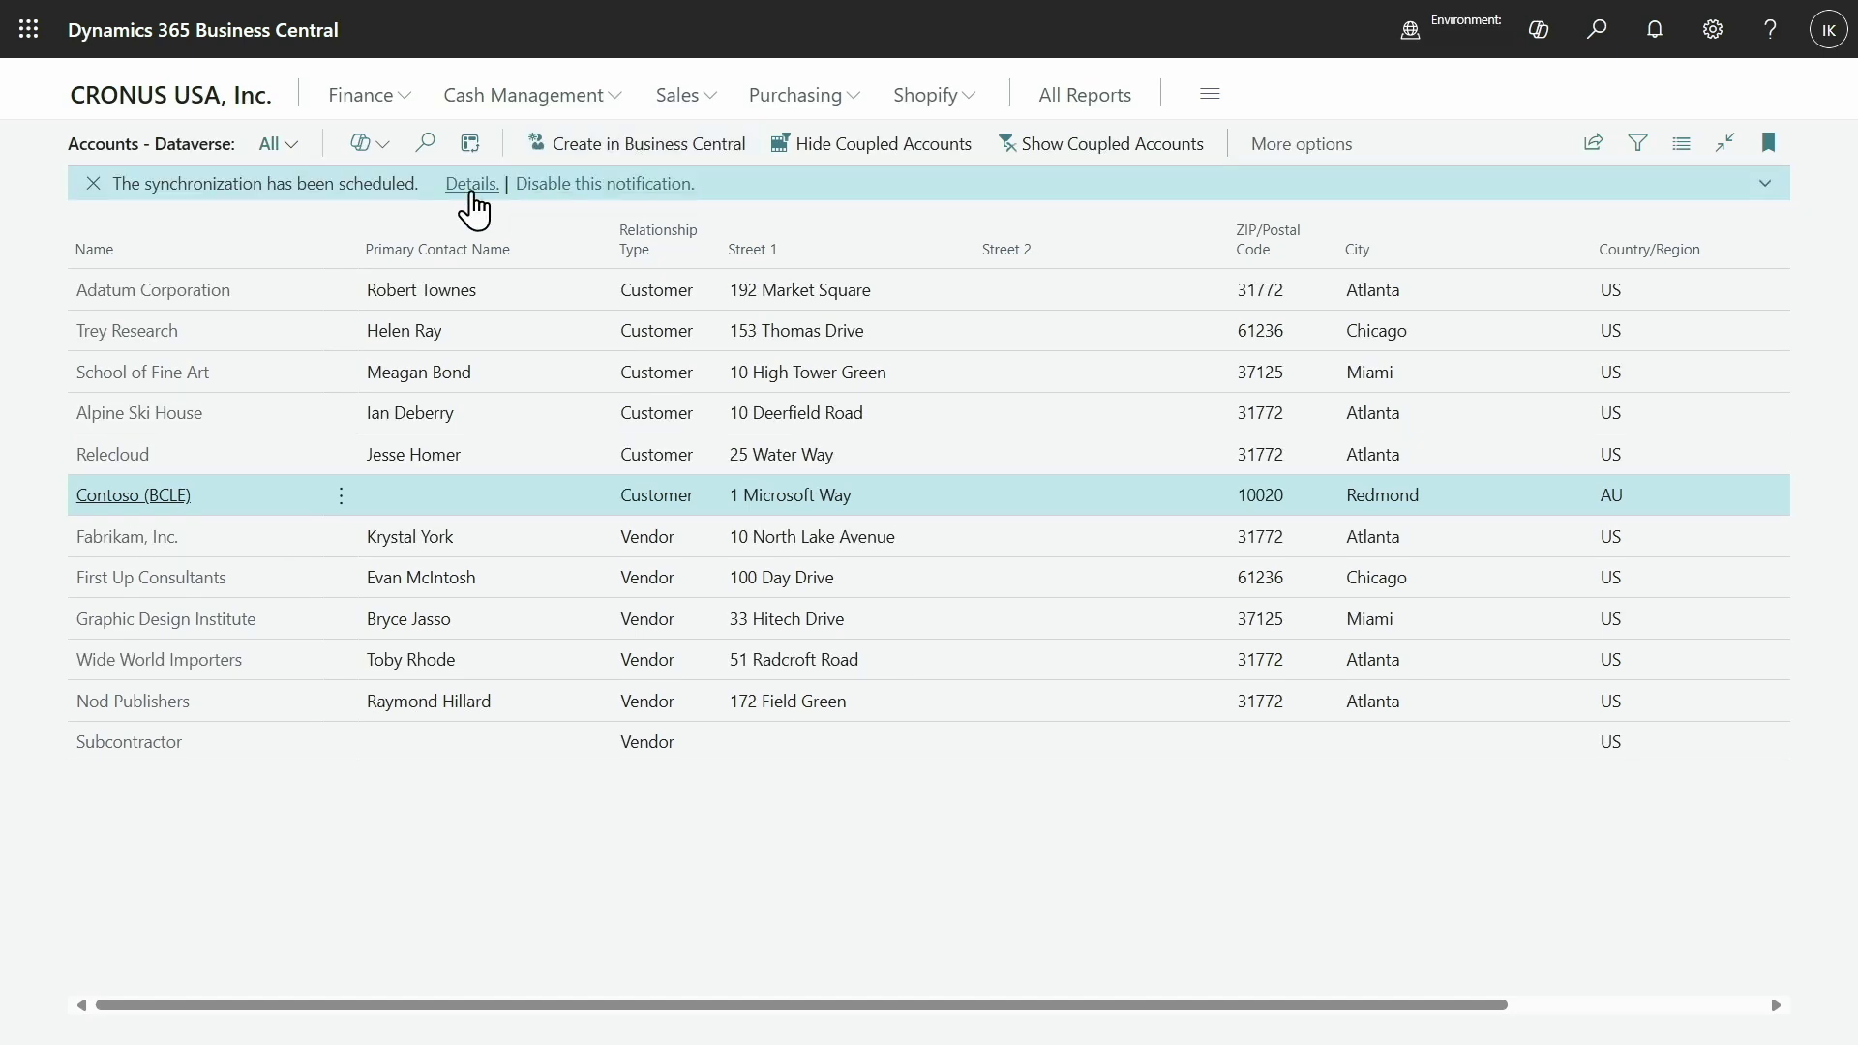
{"action": "left_click", "coordinate": [472, 184]}
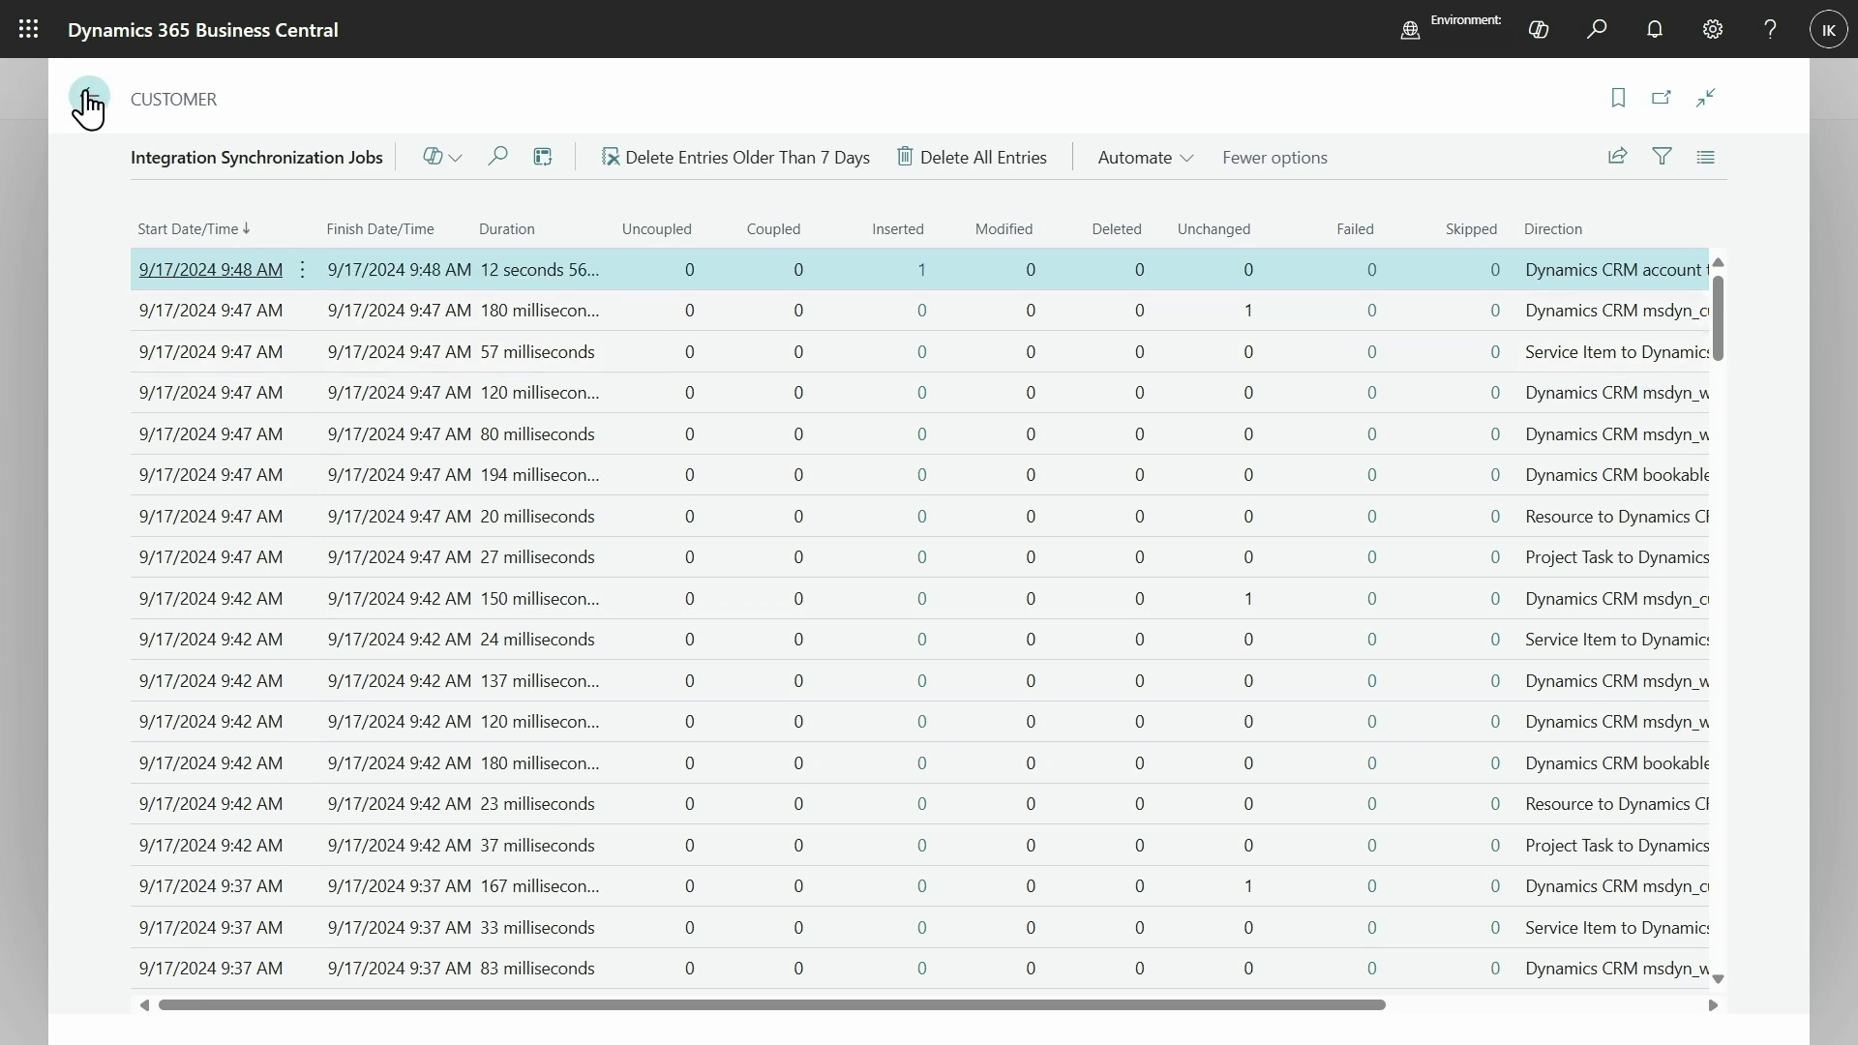
{"action": "left_click", "coordinate": [90, 97]}
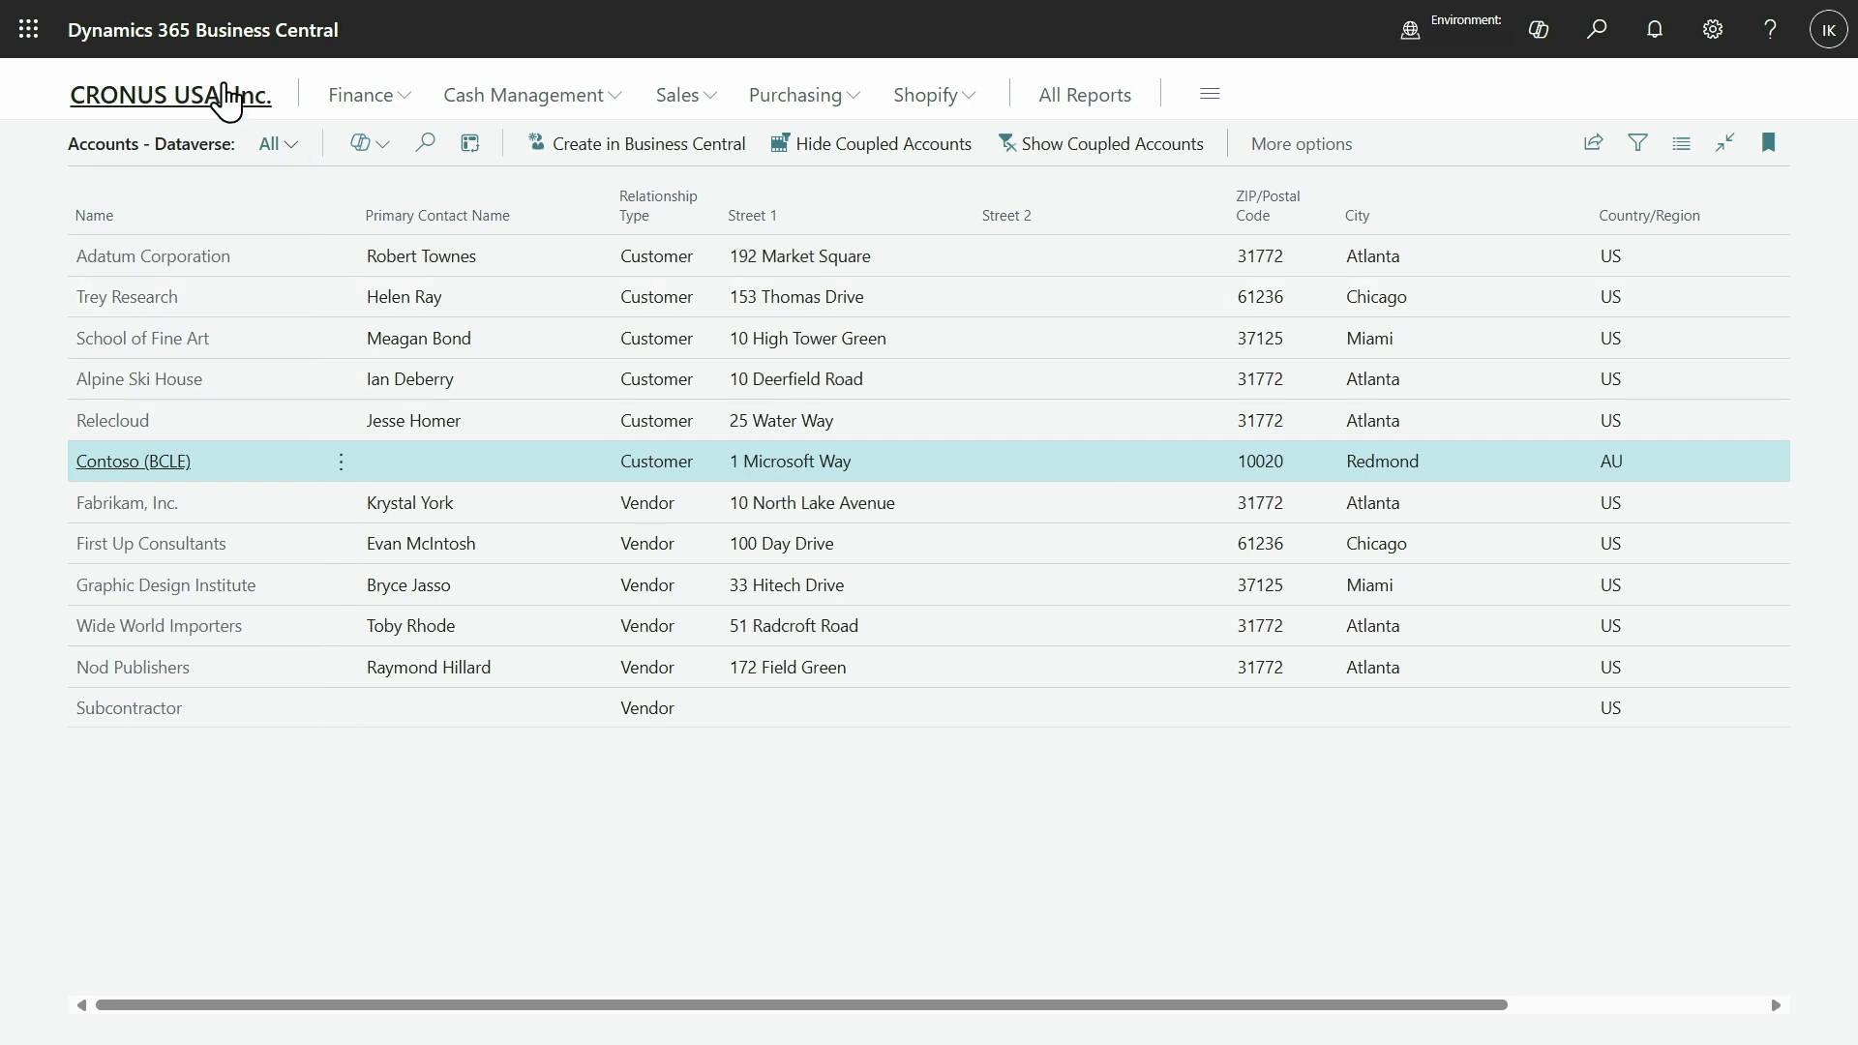
Step: Open customer C00030 Contoso (BCLE) and confirm its Customer Posting Group is FOREIGN
{"action": "left_click", "coordinate": [226, 100]}
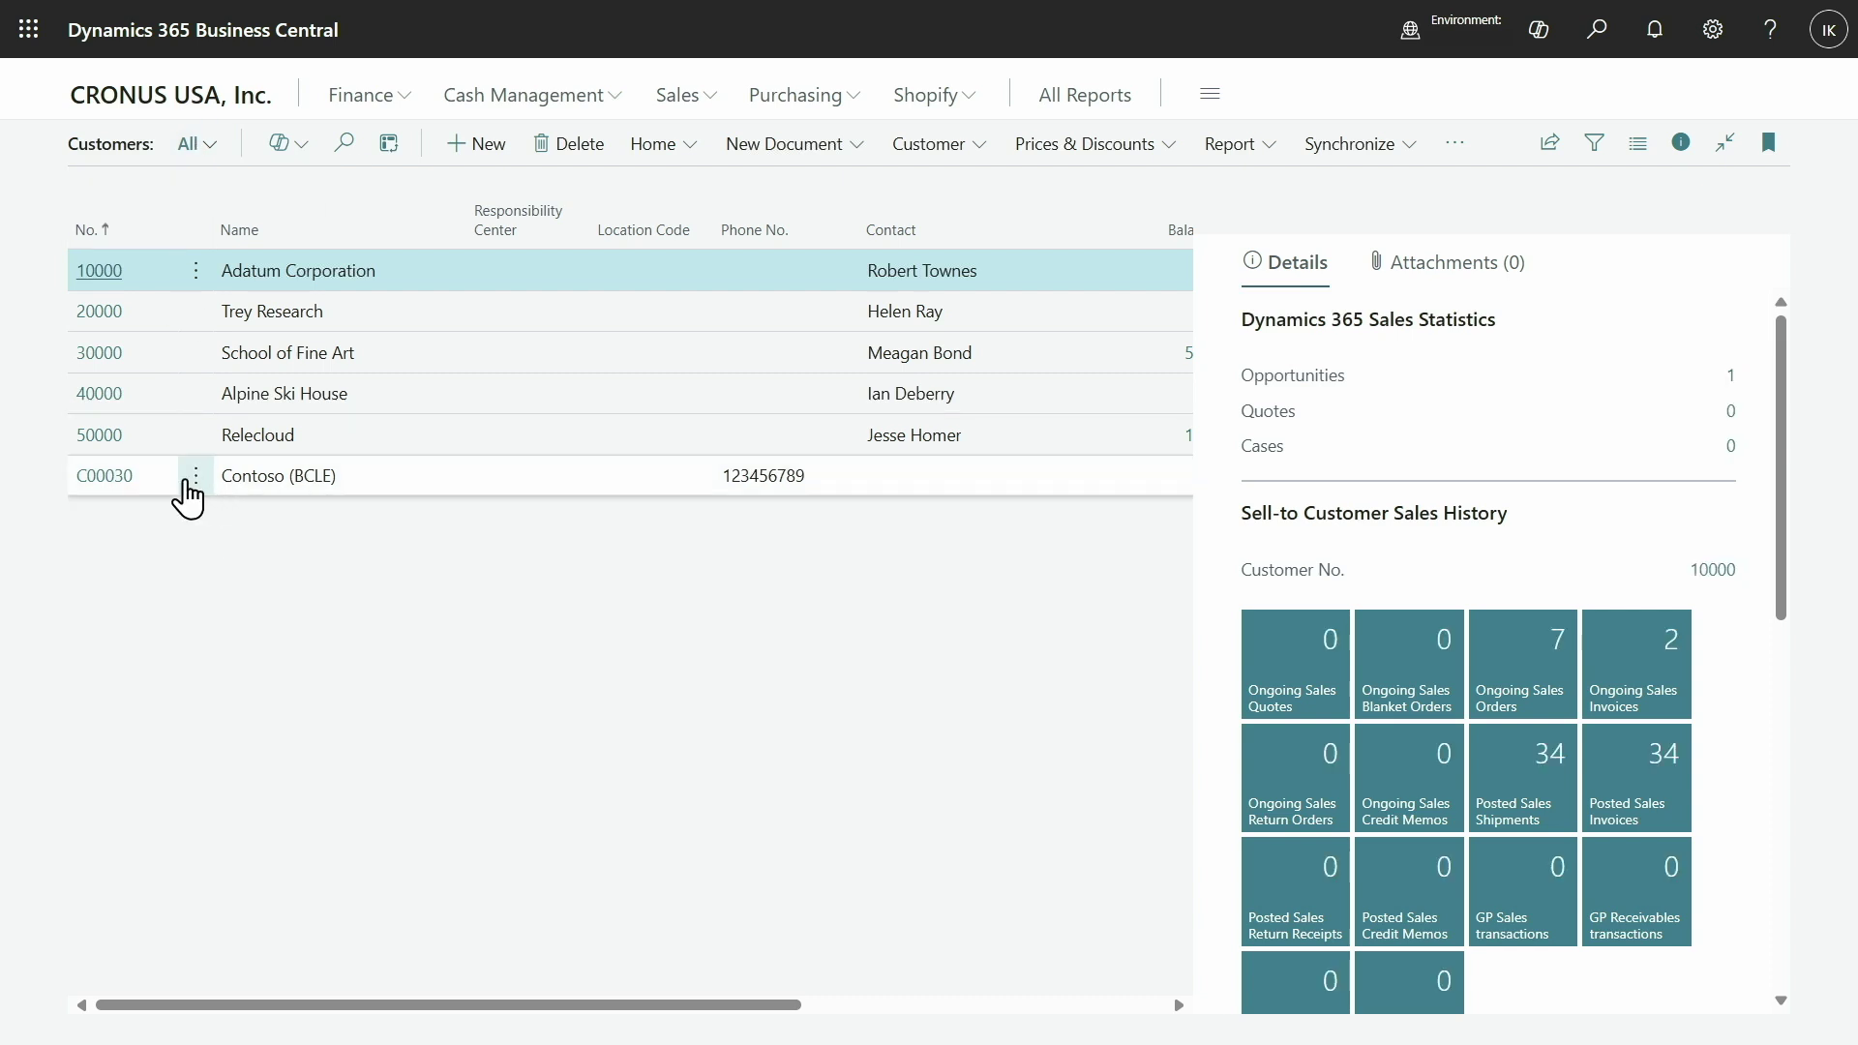
{"action": "left_click", "coordinate": [110, 484]}
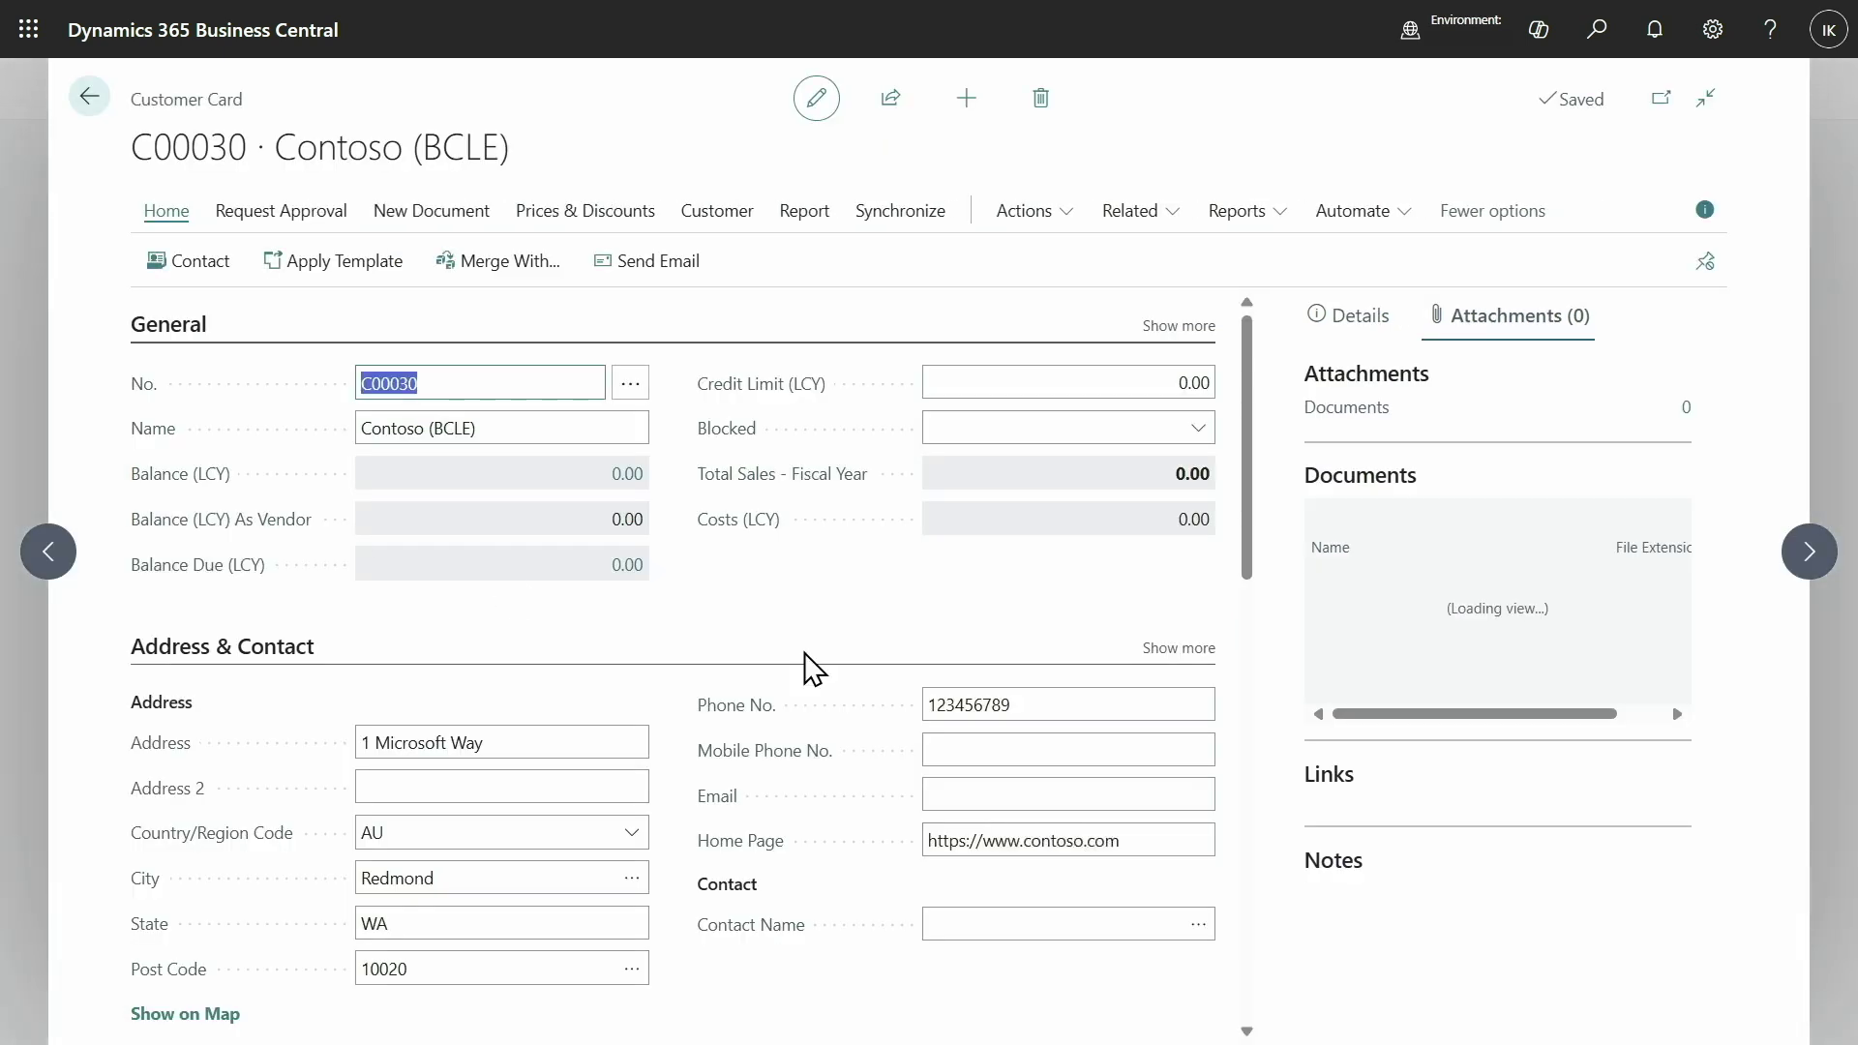
{"action": "scroll", "coordinate": [880, 627], "scroll_direction": "down", "scroll_amount": 5}
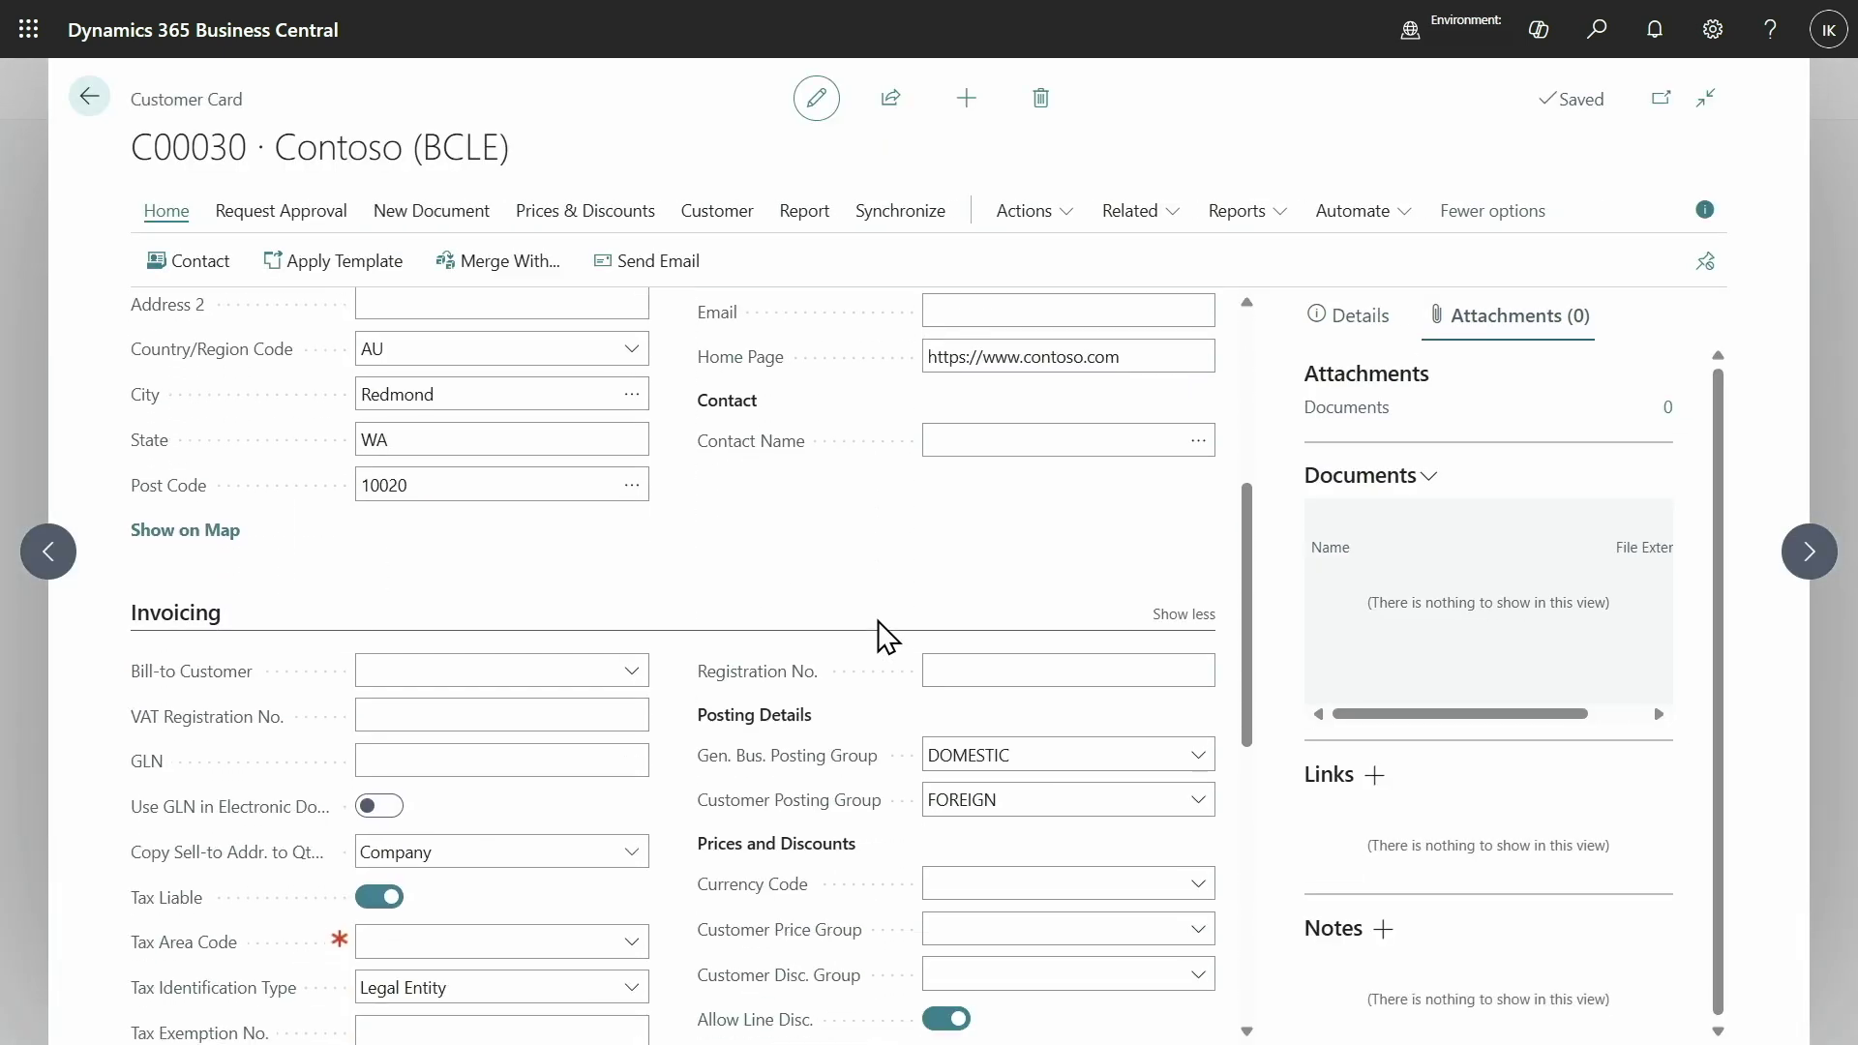
{"action": "scroll", "coordinate": [879, 635], "scroll_direction": "down", "scroll_amount": 1}
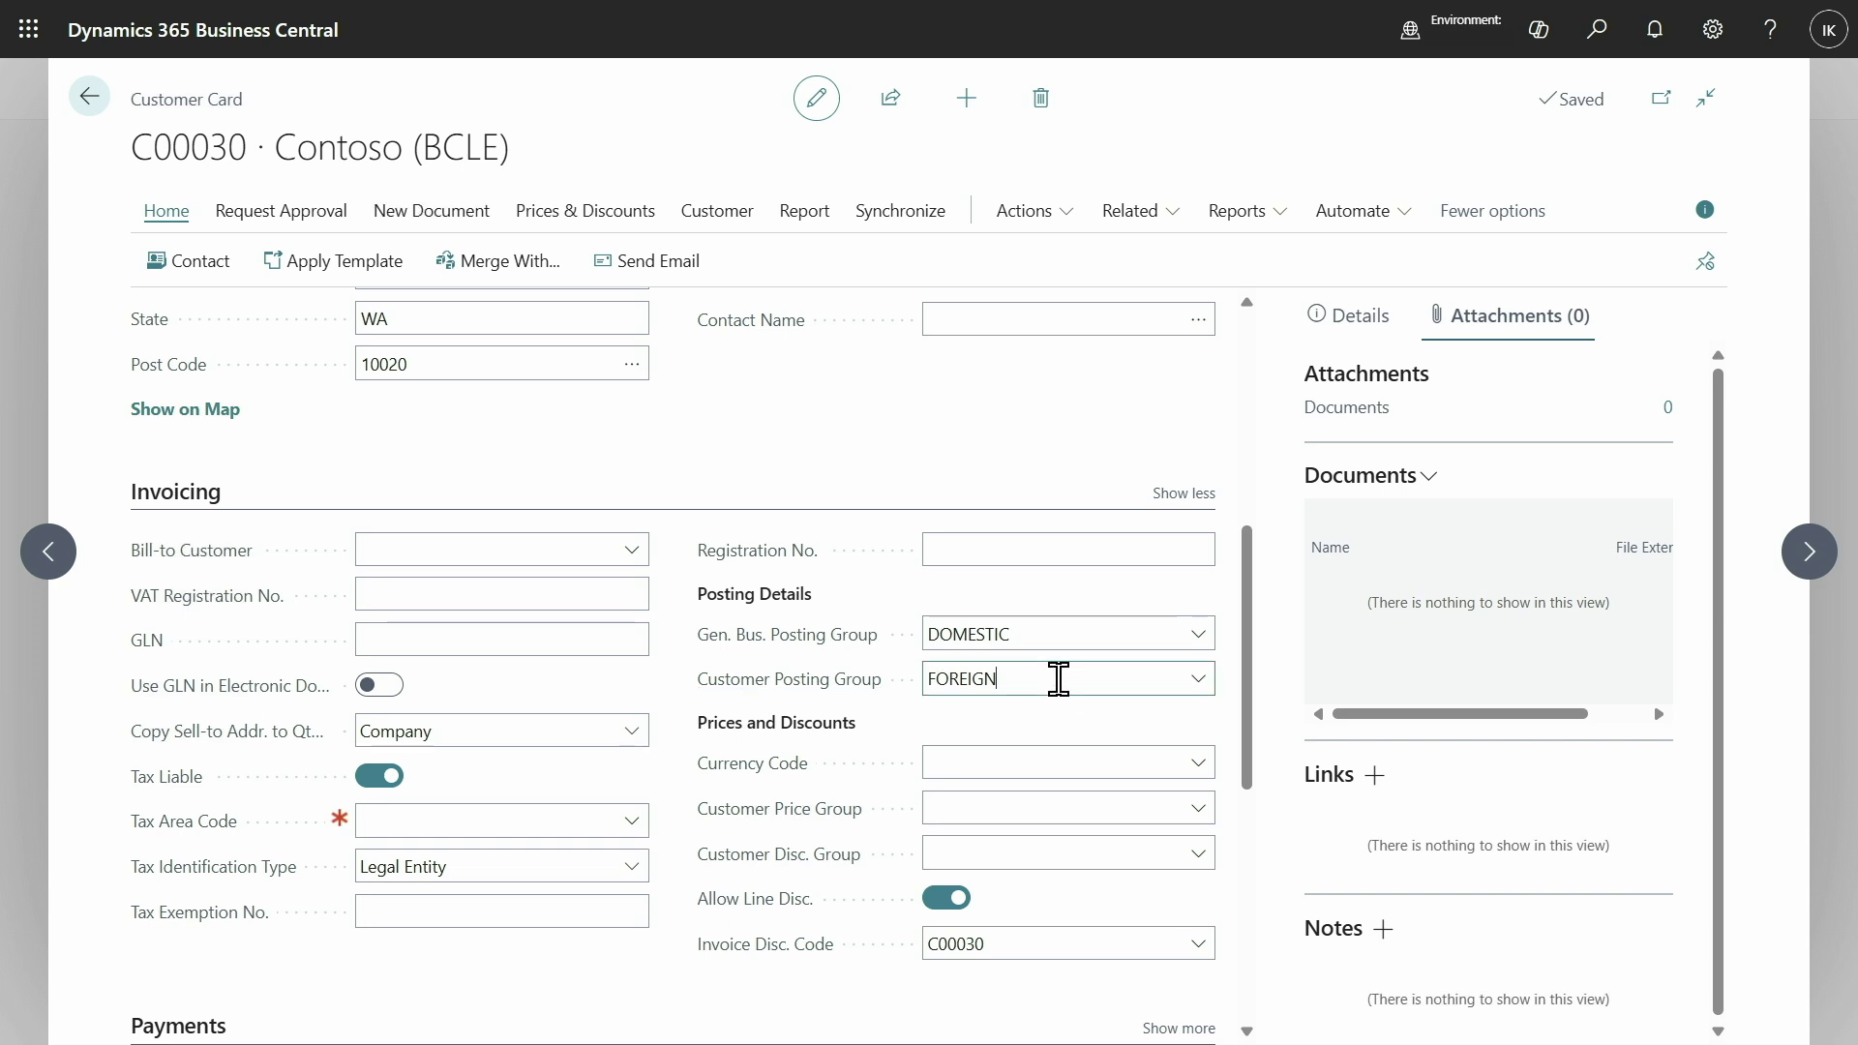
{"action": "double_click", "coordinate": [988, 683]}
{"action": "left_click", "coordinate": [78, 105]}
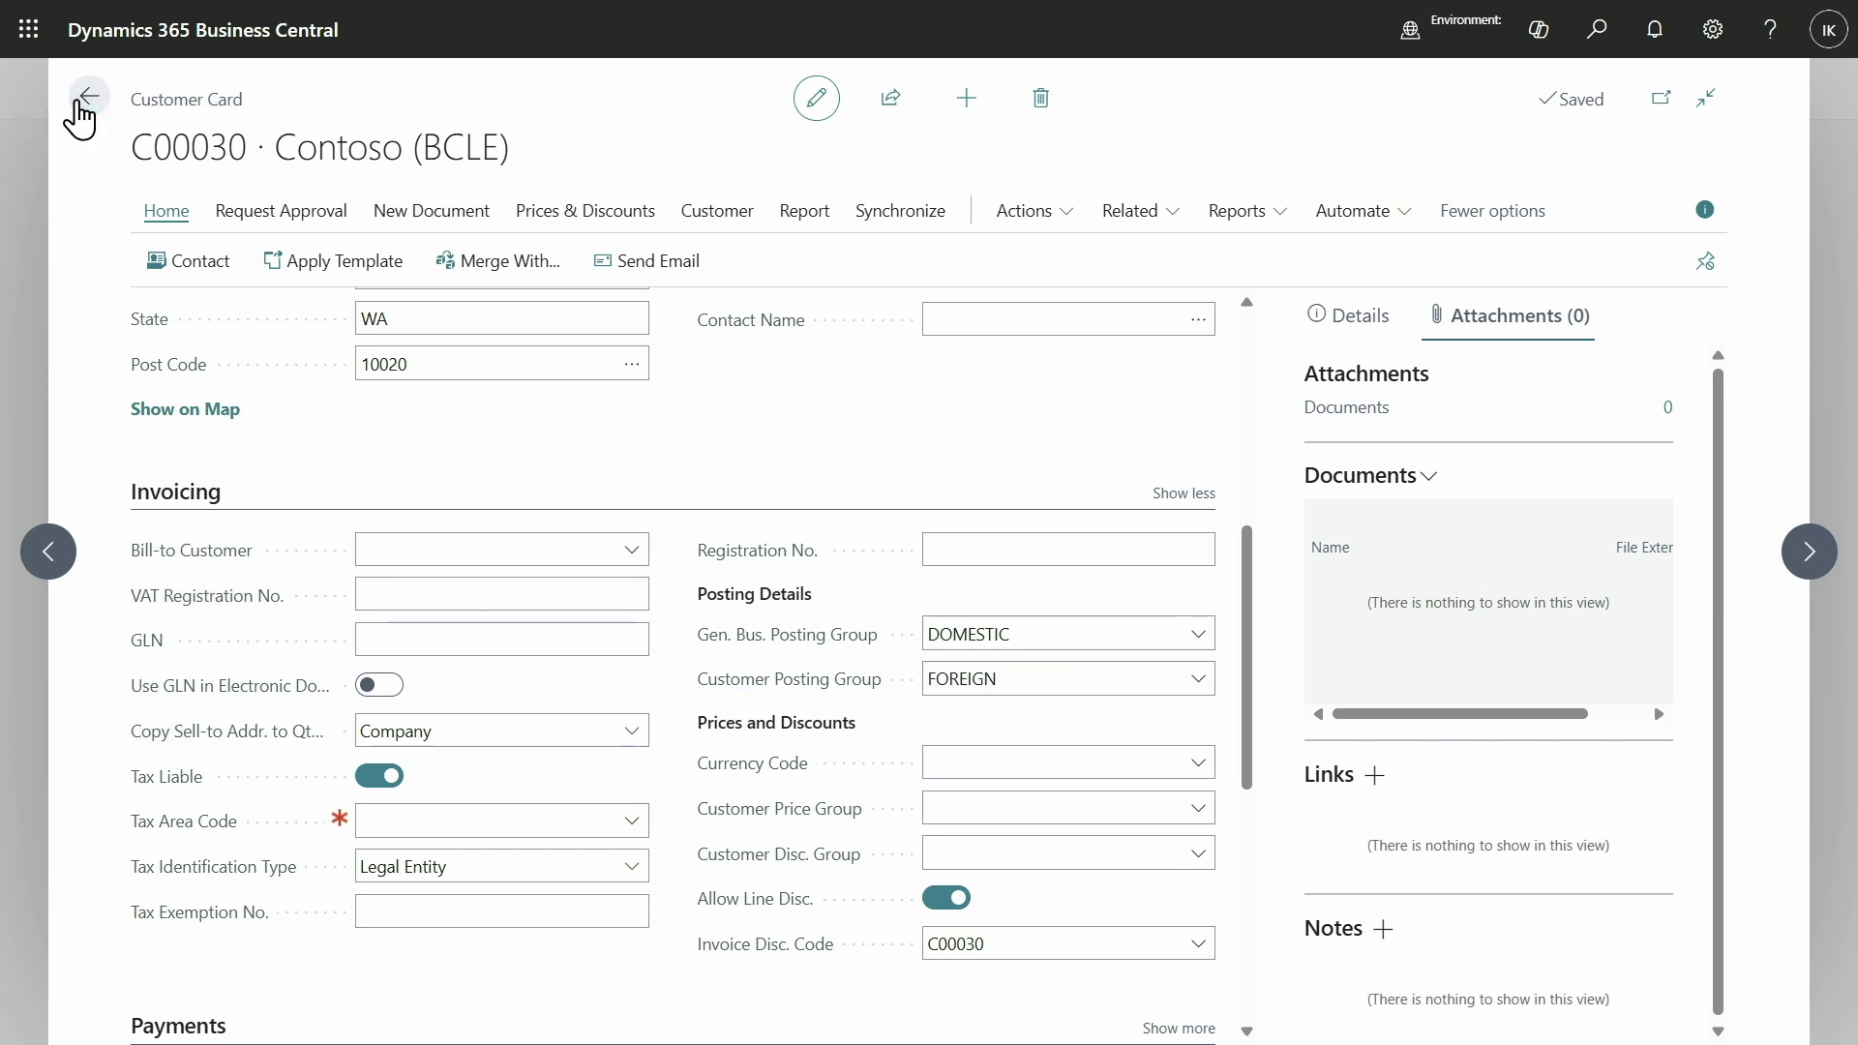
Step: Reopen the CUSTOMER integration table mapping's config templates from the home page
{"action": "left_click", "coordinate": [142, 104]}
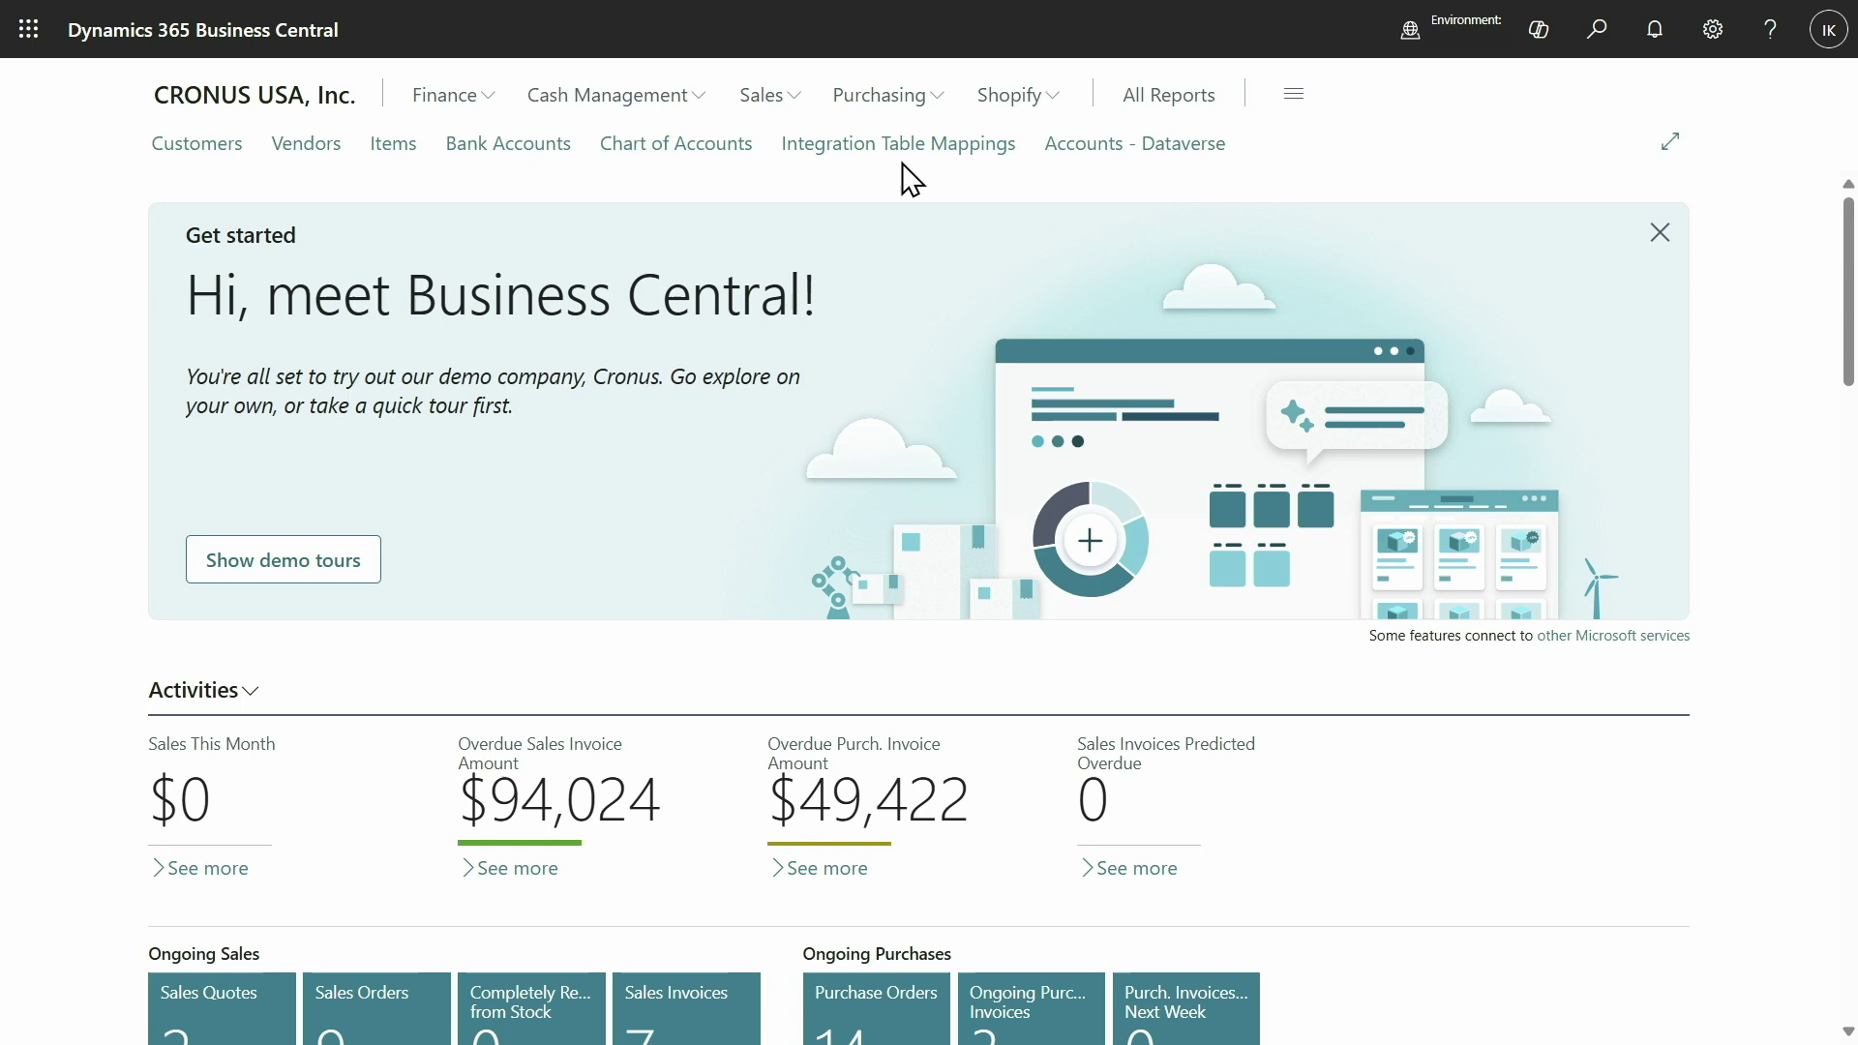
{"action": "left_click", "coordinate": [915, 155]}
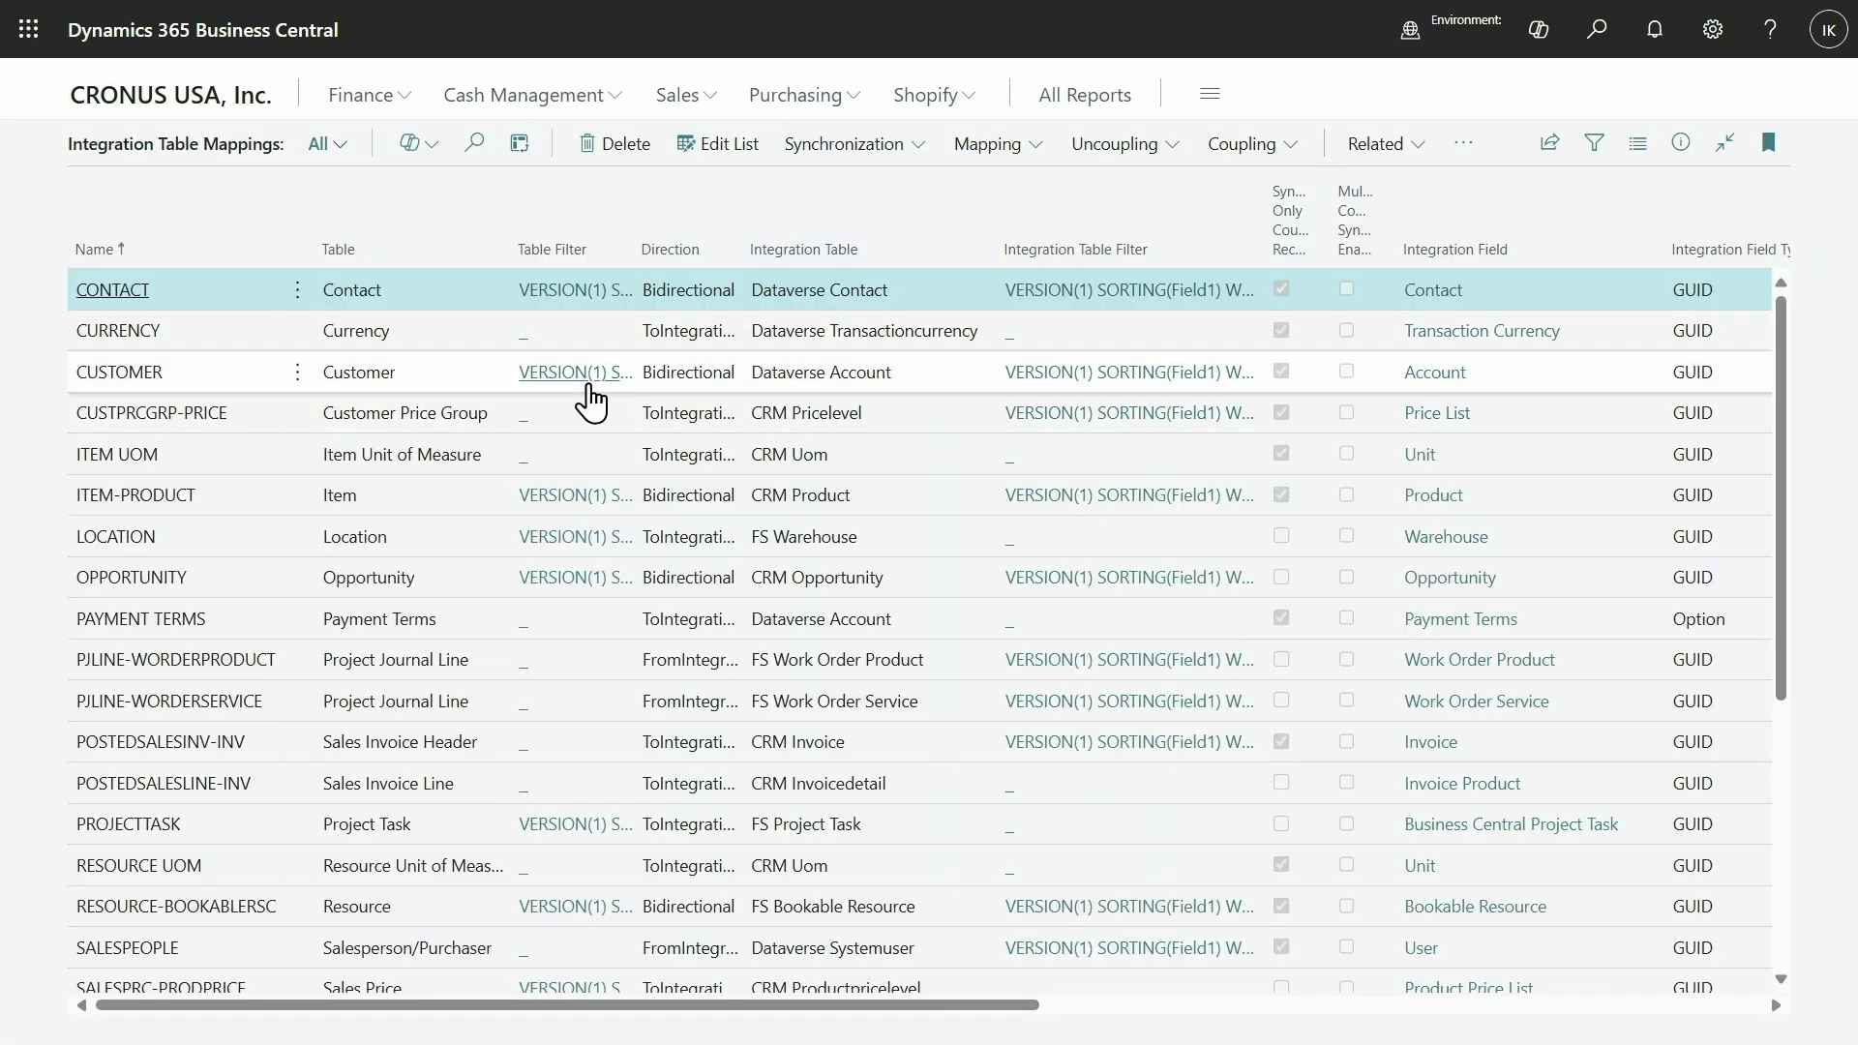
{"action": "left_click", "coordinate": [833, 385]}
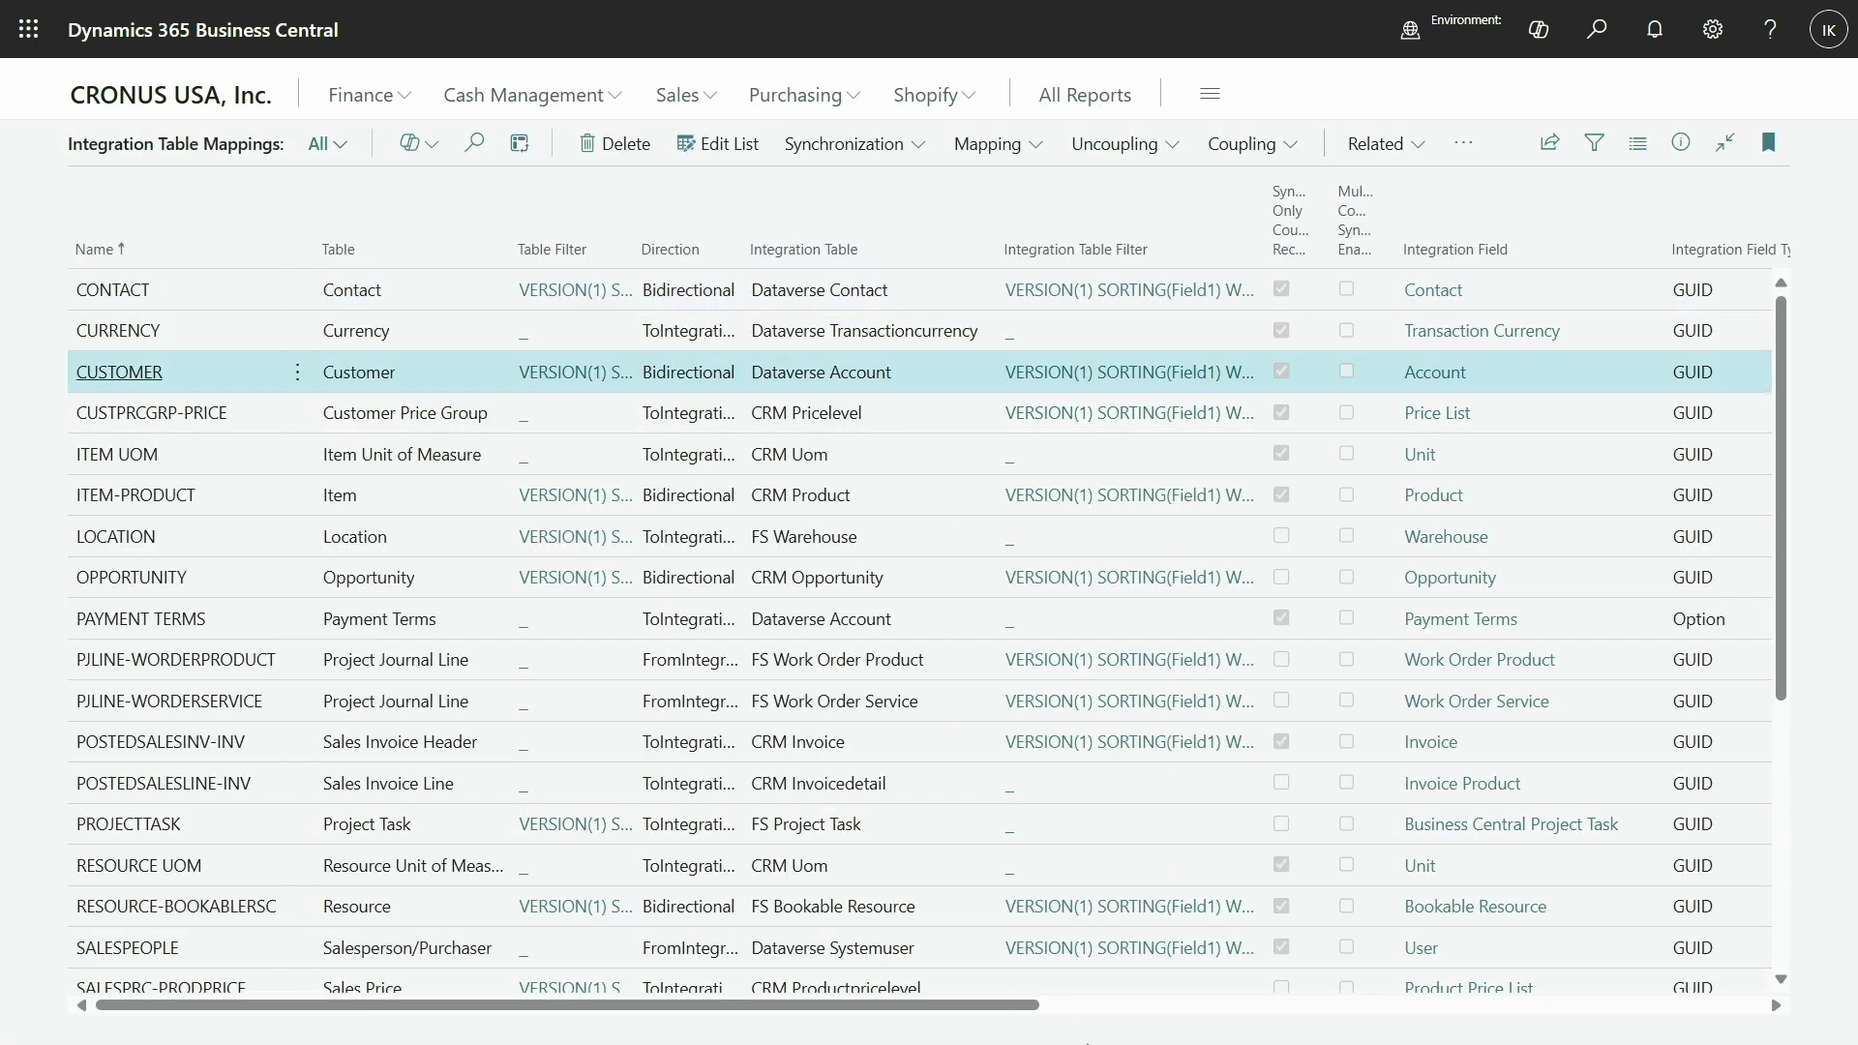
{"action": "left_click_drag", "start_coordinate": [1020, 1006], "coordinate": [1516, 1028]}
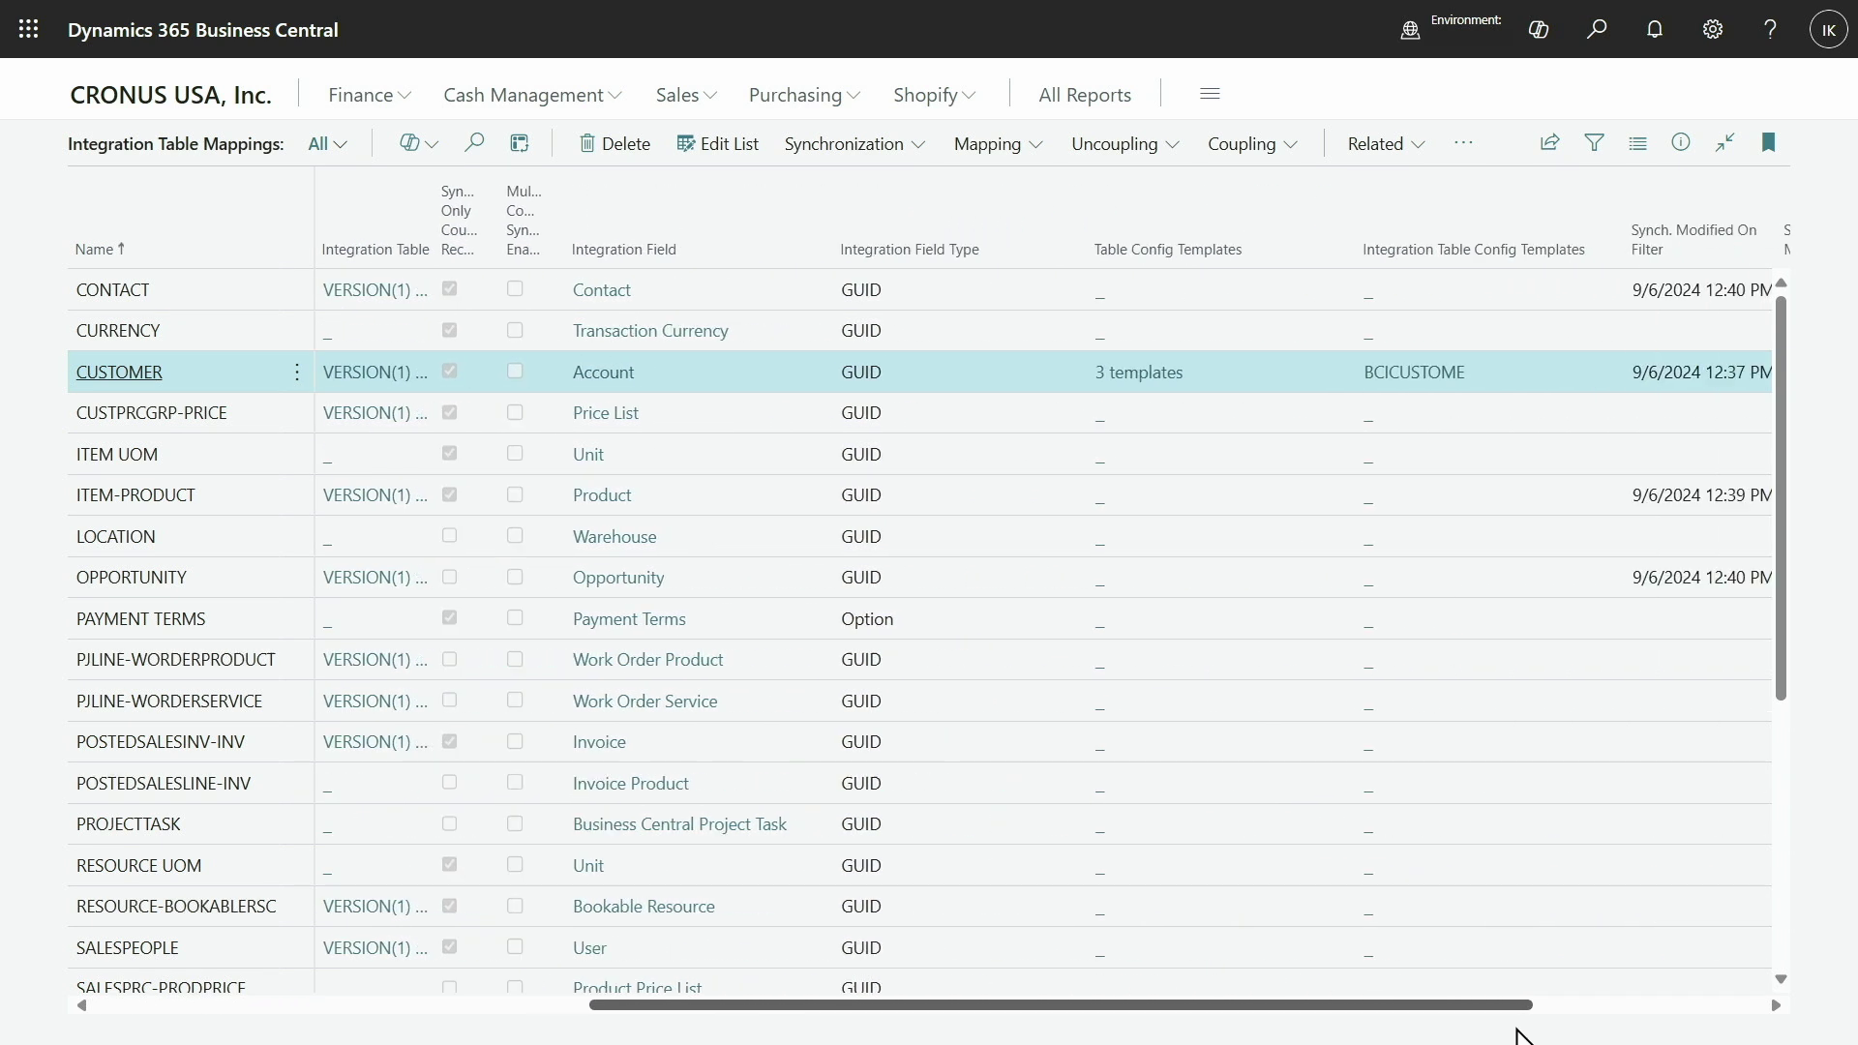
{"action": "left_click", "coordinate": [1045, 371]}
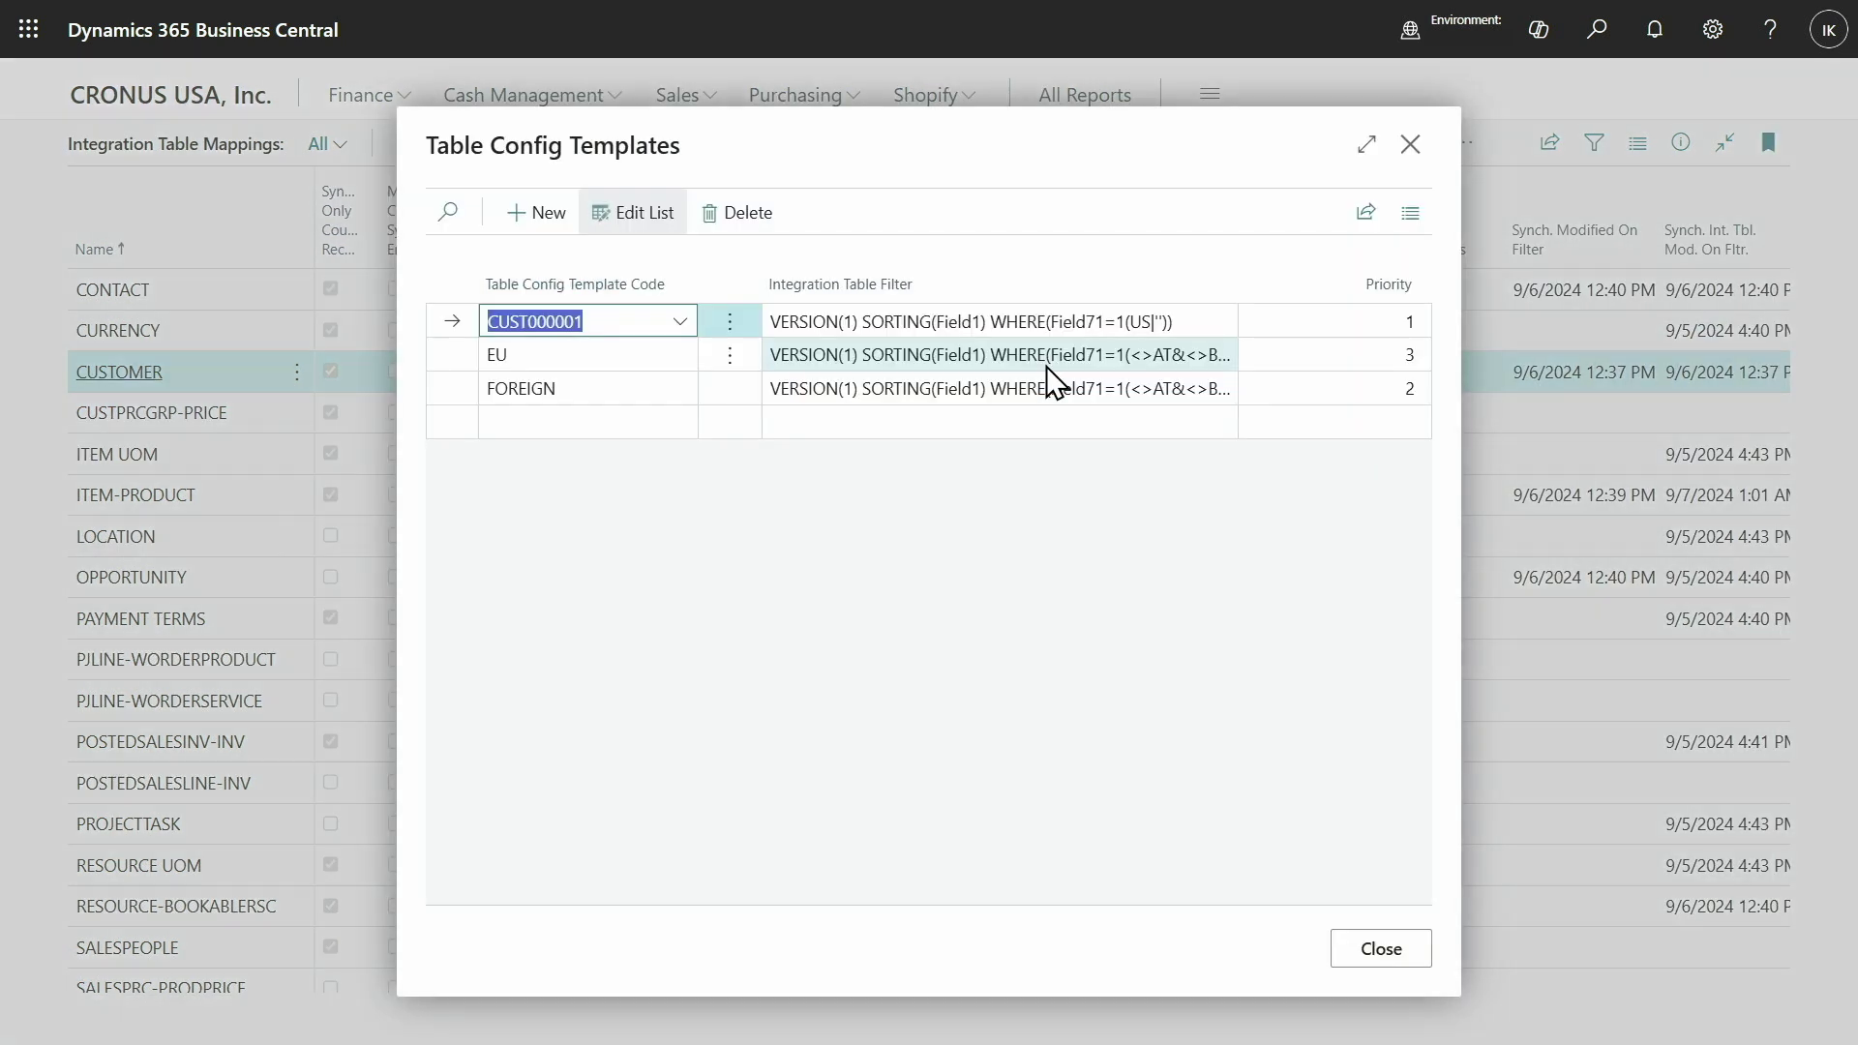
Step: Show details of the FOREIGN template, with Customer Posting Group FOREIGN and Payment Method BANK
{"action": "left_click", "coordinate": [648, 392]}
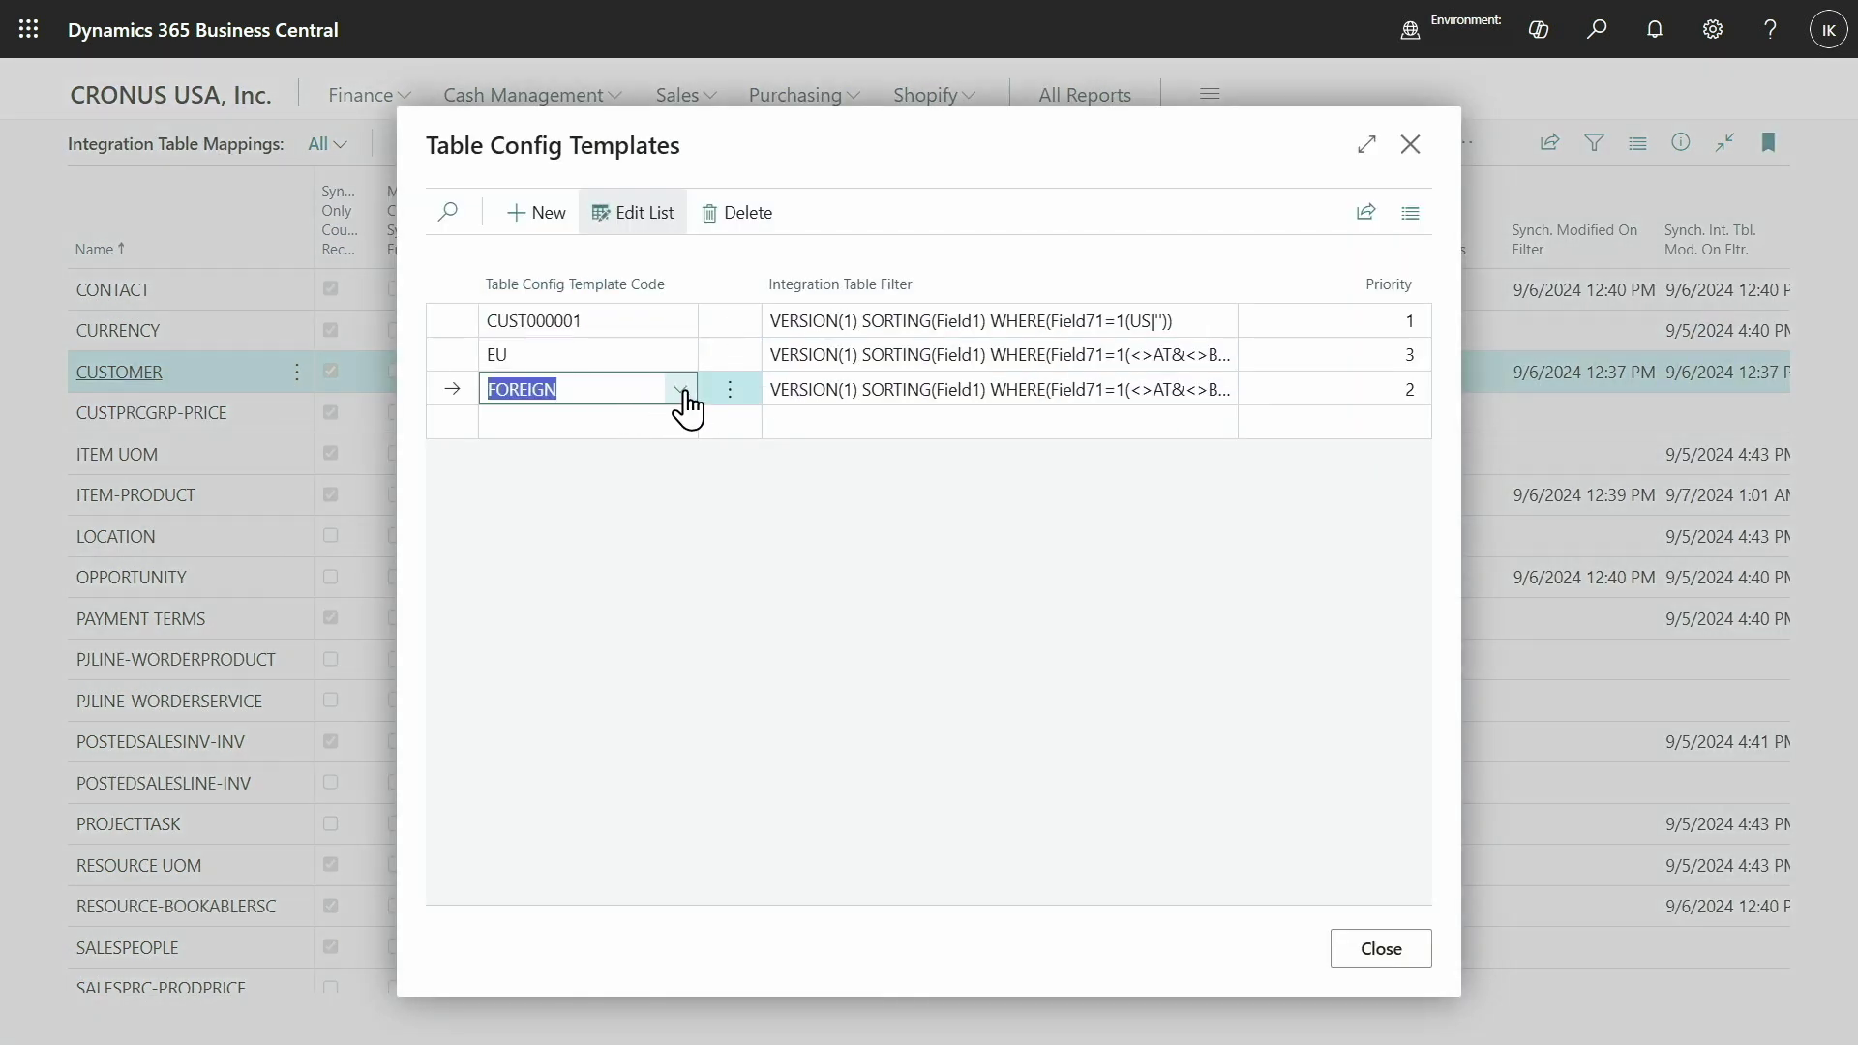
{"action": "left_click", "coordinate": [679, 390]}
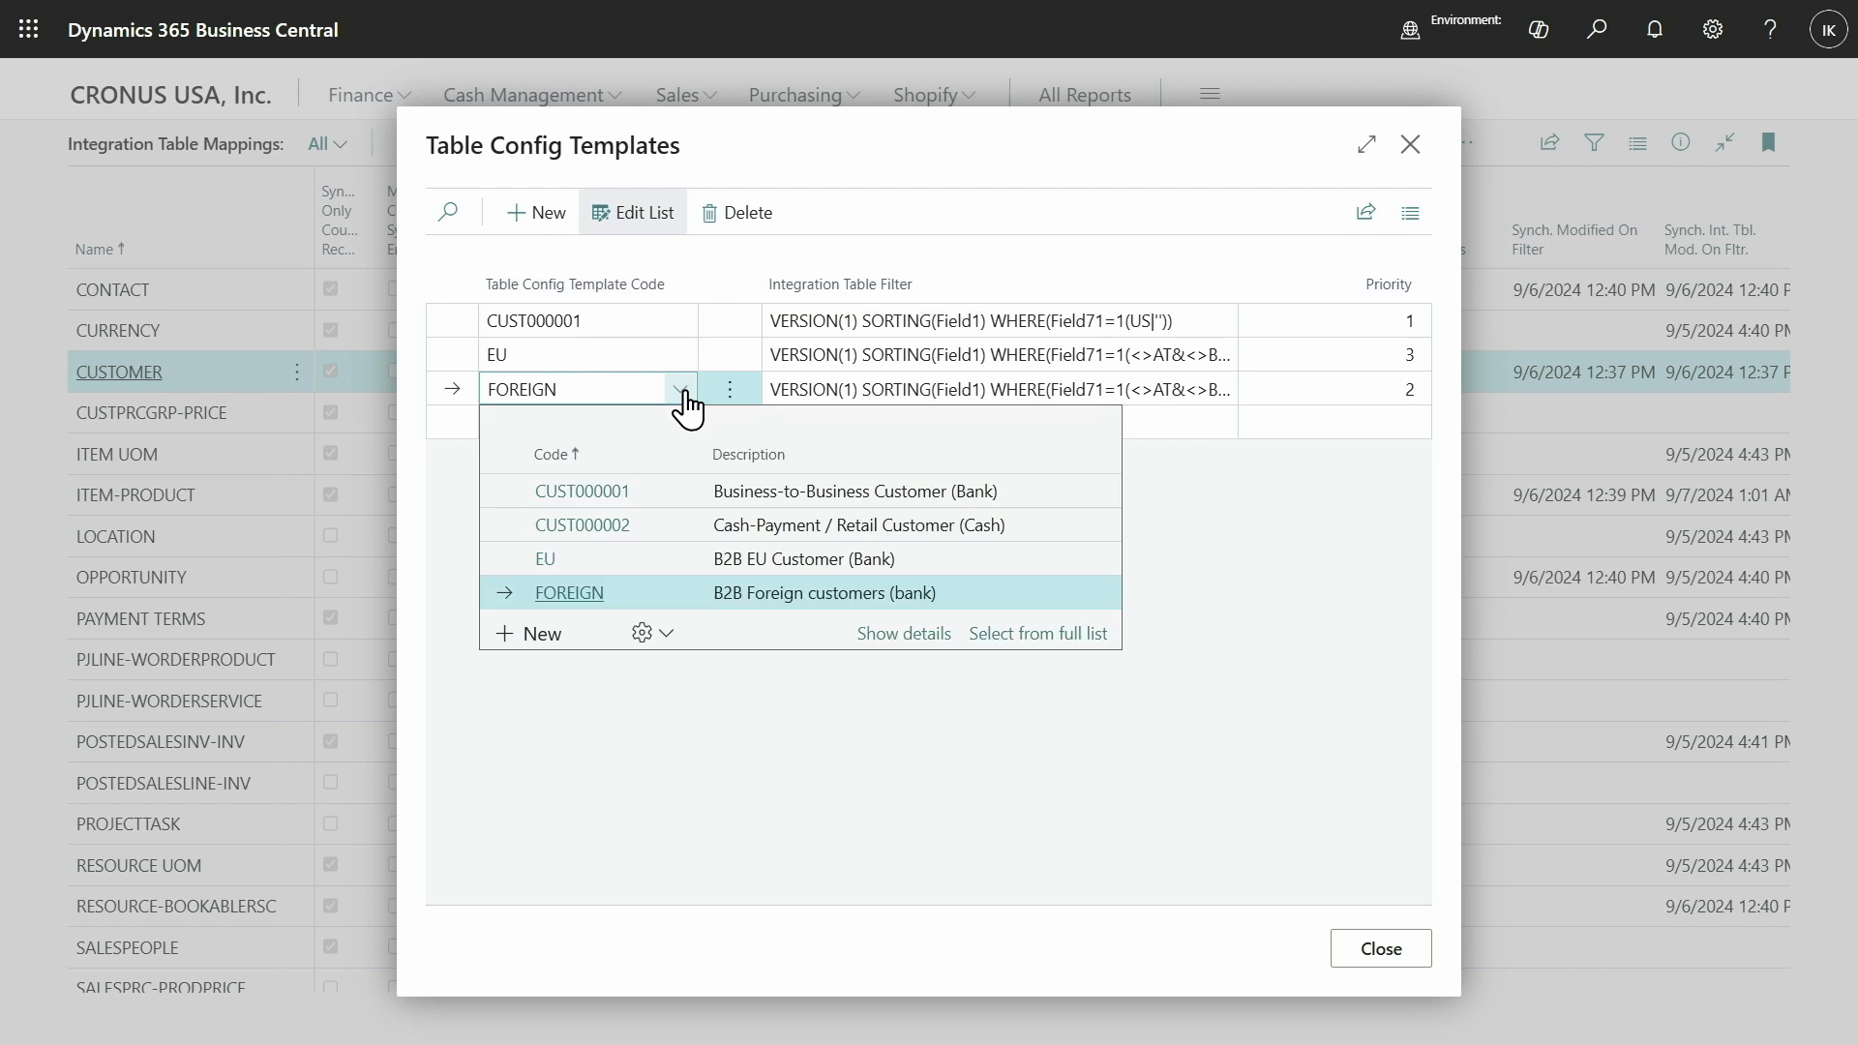
{"action": "left_click", "coordinate": [930, 632]}
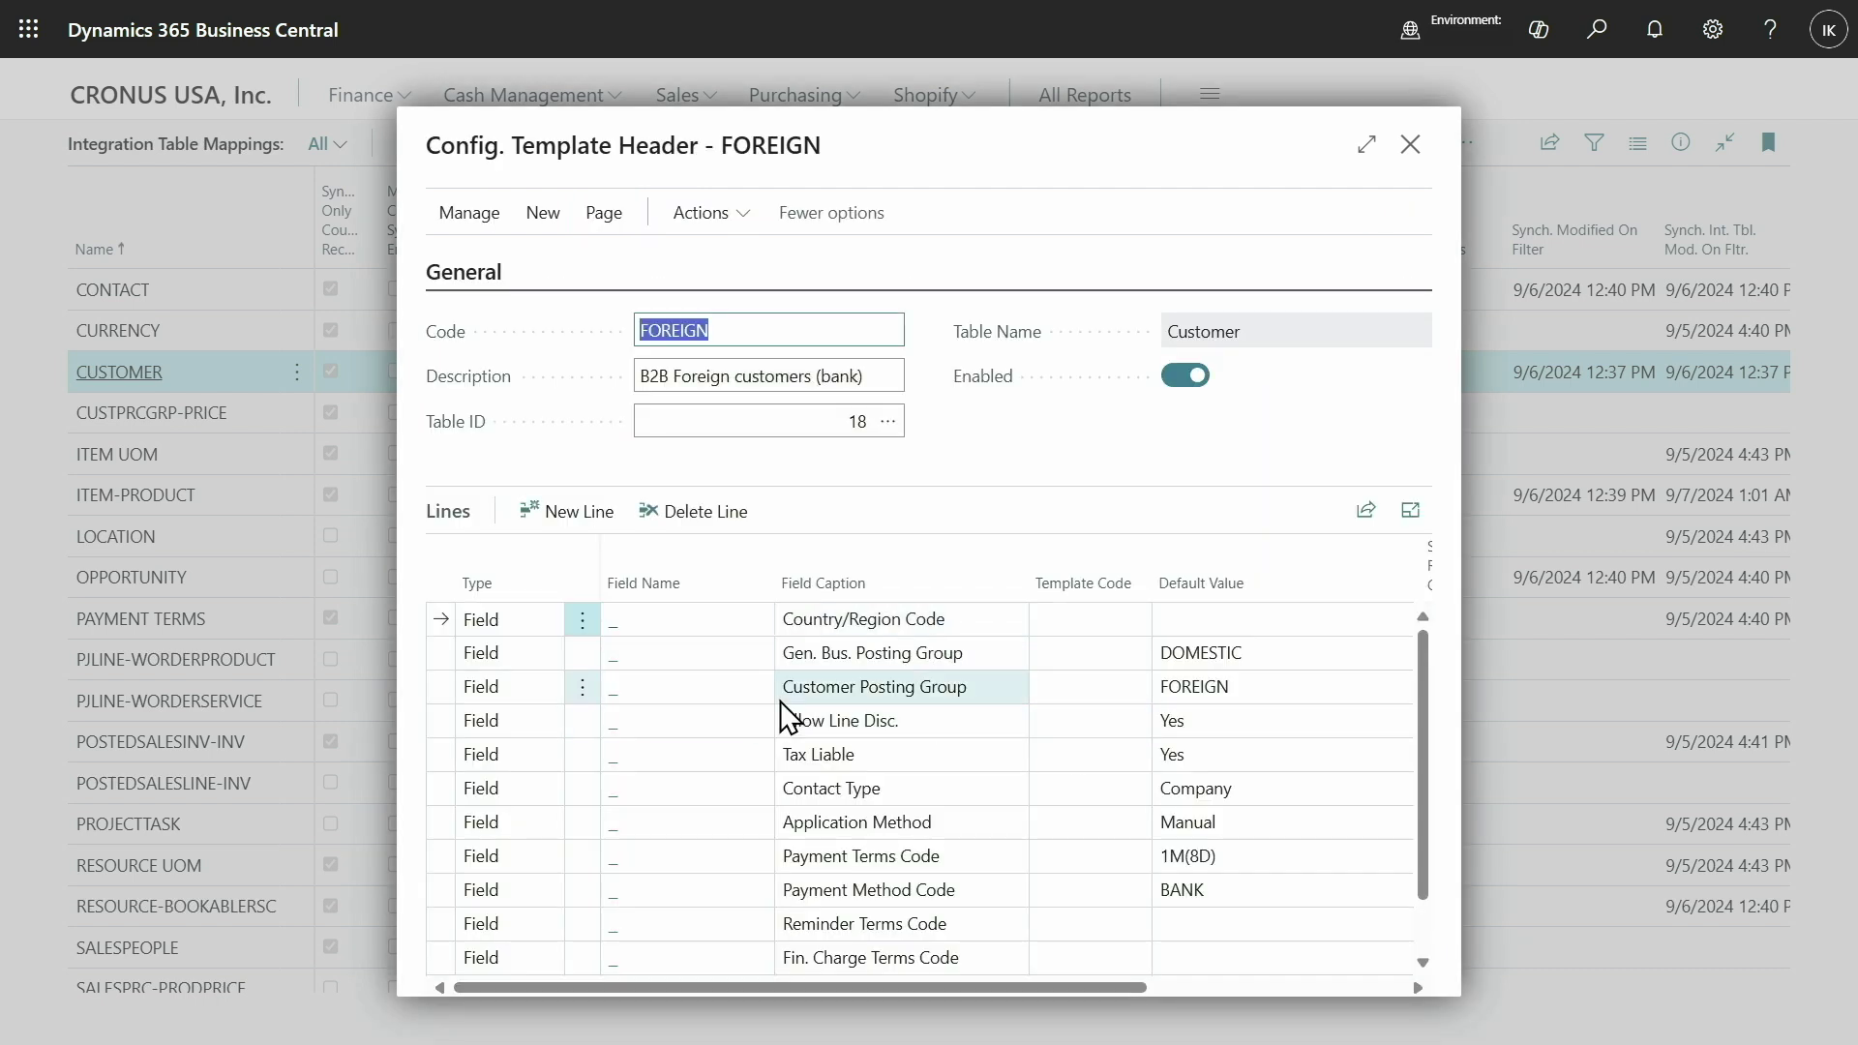